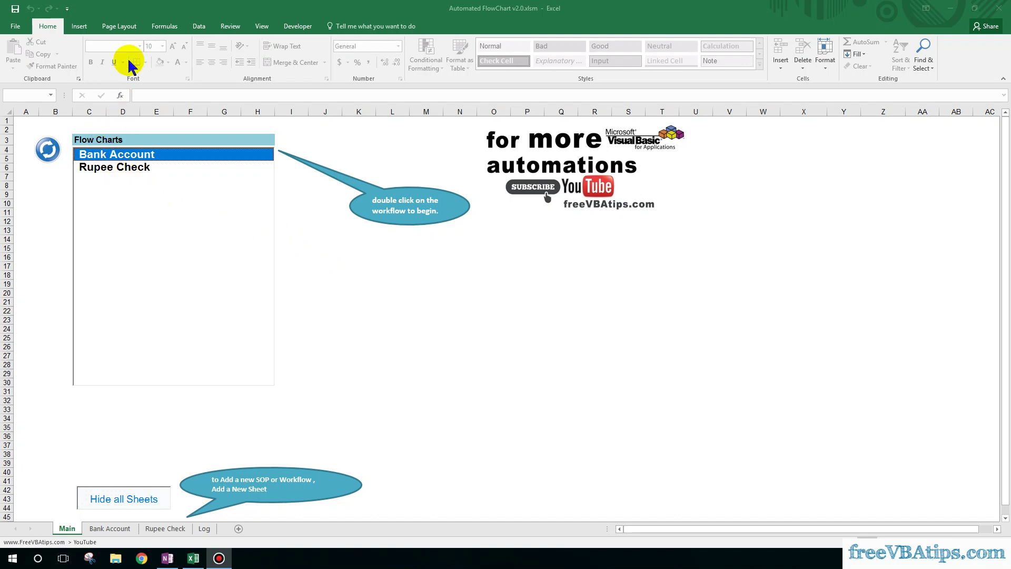
- Run Bank Account answering Yes to ID proof and No to PAN card, then check Log
{"action": "double_click", "coordinate": [143, 155]}
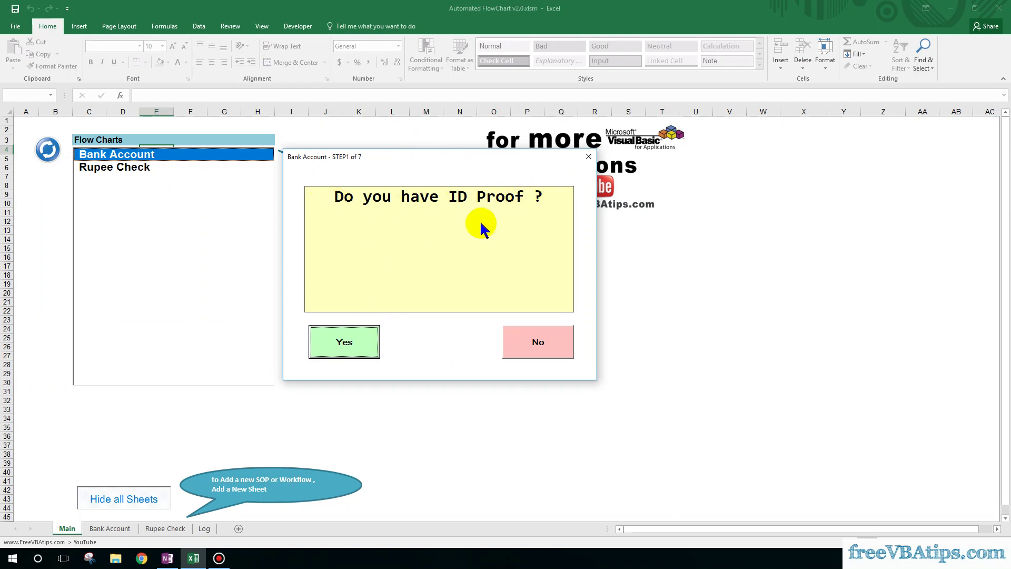
{"action": "left_click", "coordinate": [344, 340]}
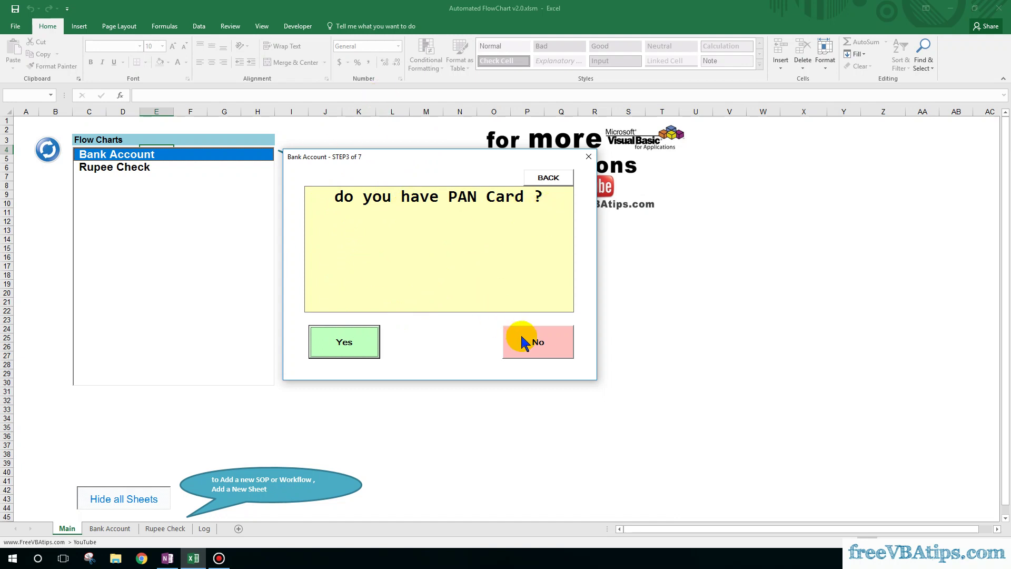
{"action": "left_click", "coordinate": [540, 348]}
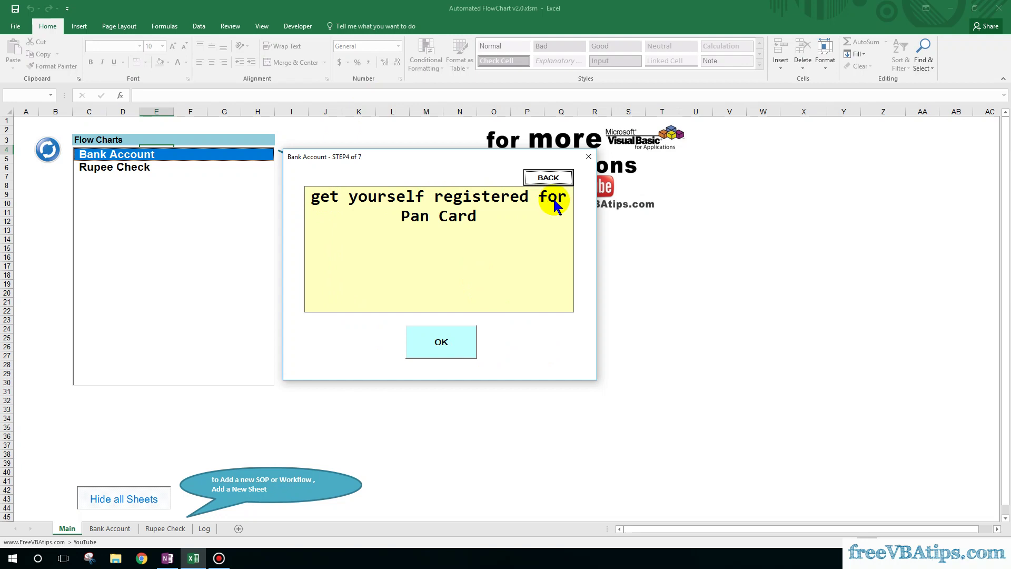
{"action": "left_click", "coordinate": [442, 342]}
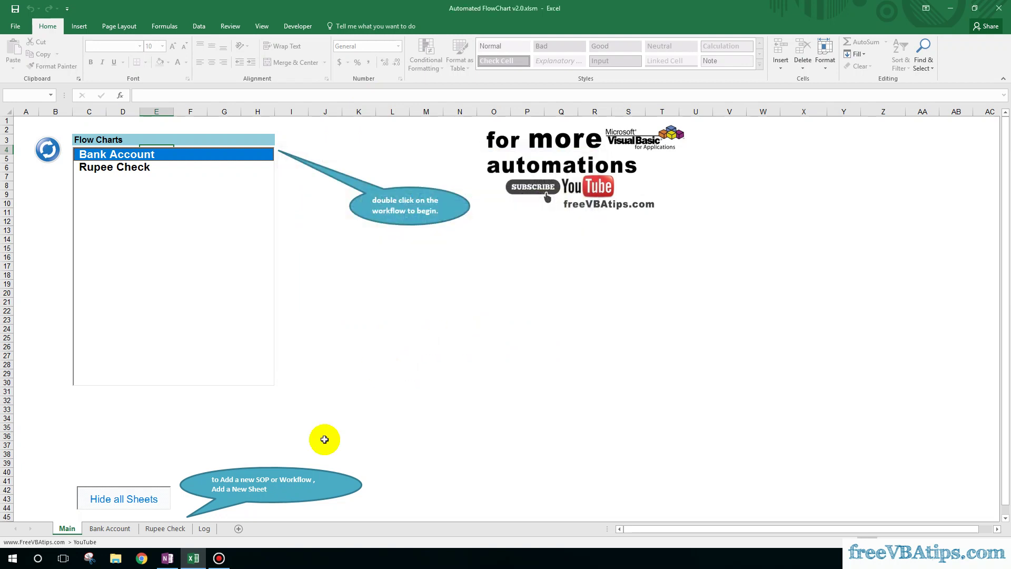
{"action": "left_click", "coordinate": [204, 529]}
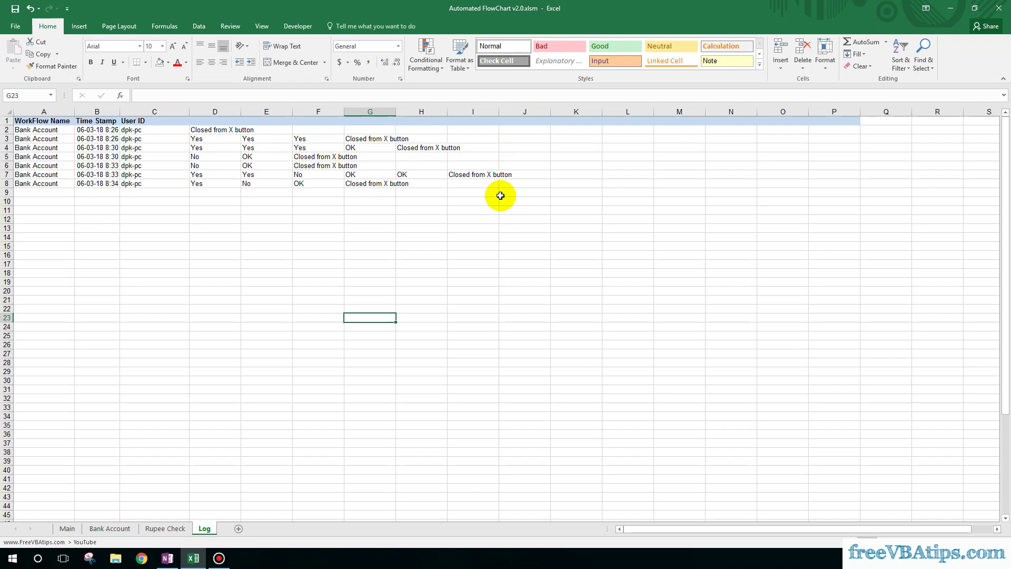
{"action": "left_click", "coordinate": [66, 527]}
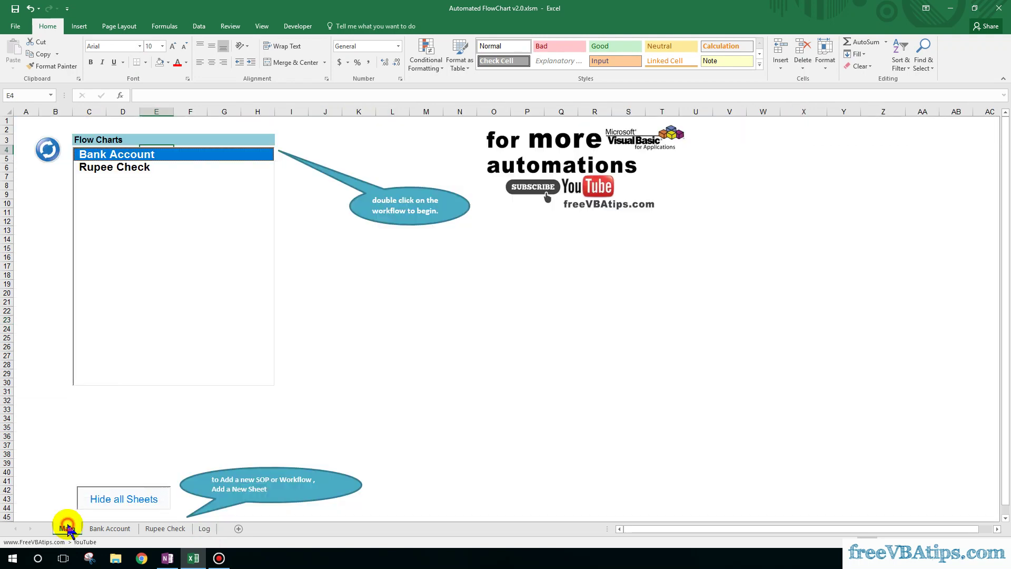
- Inspect the Bank Account steps in A2:D8, especially STEP1 and STEP2's Yes/No targets
{"action": "left_click", "coordinate": [110, 529]}
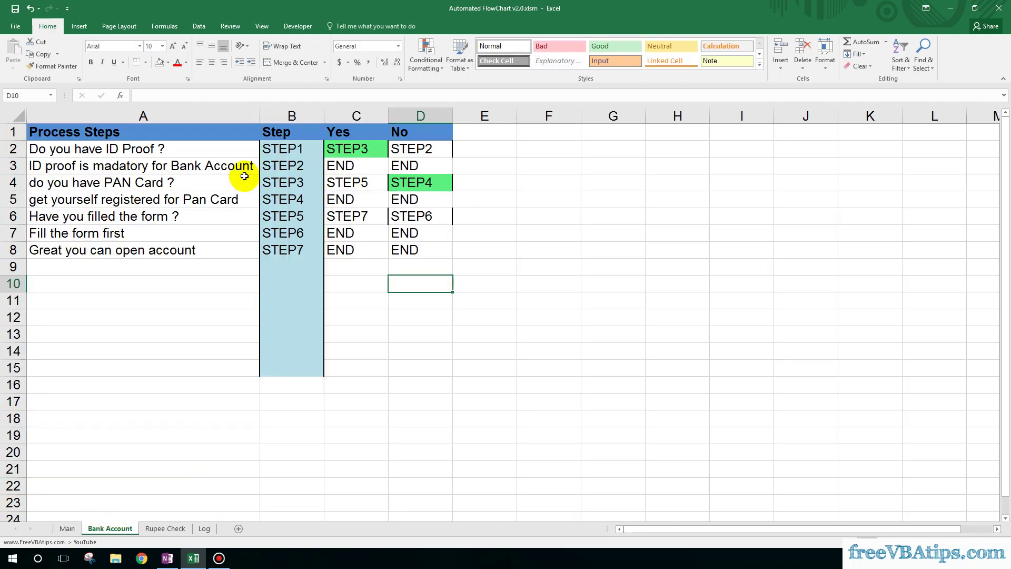
{"action": "left_click_drag", "start_coordinate": [108, 149], "coordinate": [411, 250]}
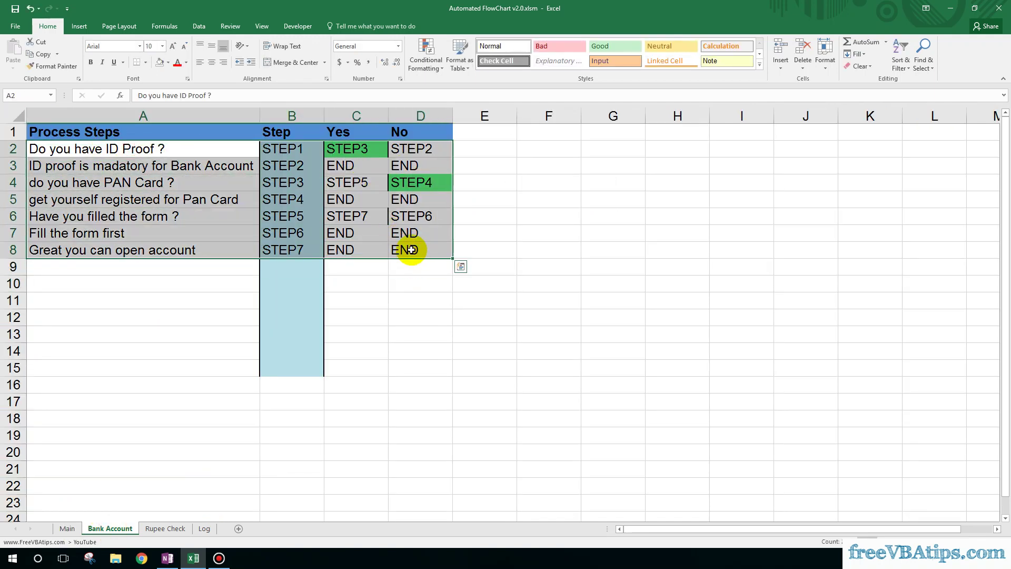
{"action": "left_click", "coordinate": [106, 149]}
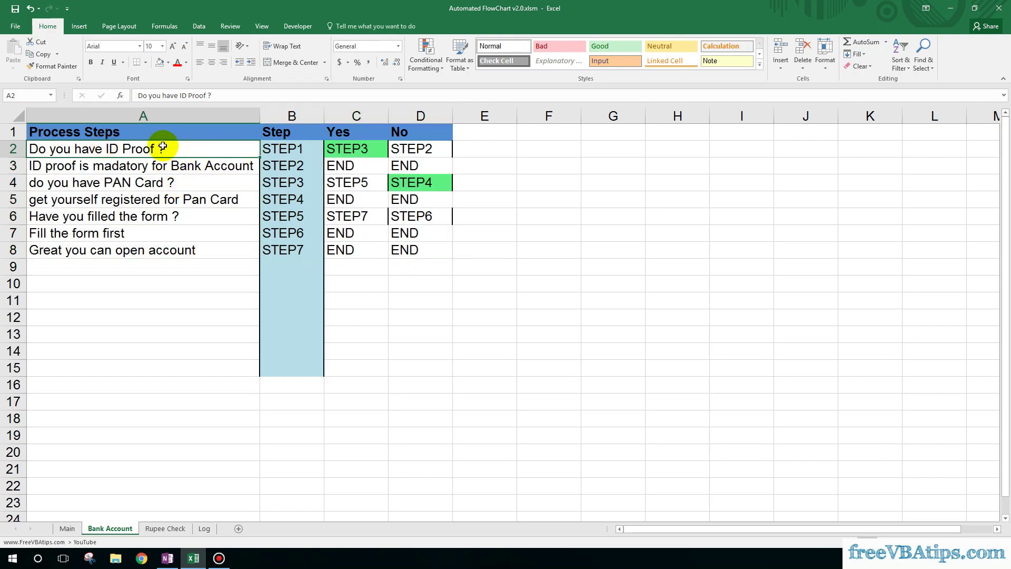
{"action": "left_click", "coordinate": [286, 154]}
{"action": "left_click", "coordinate": [379, 148]}
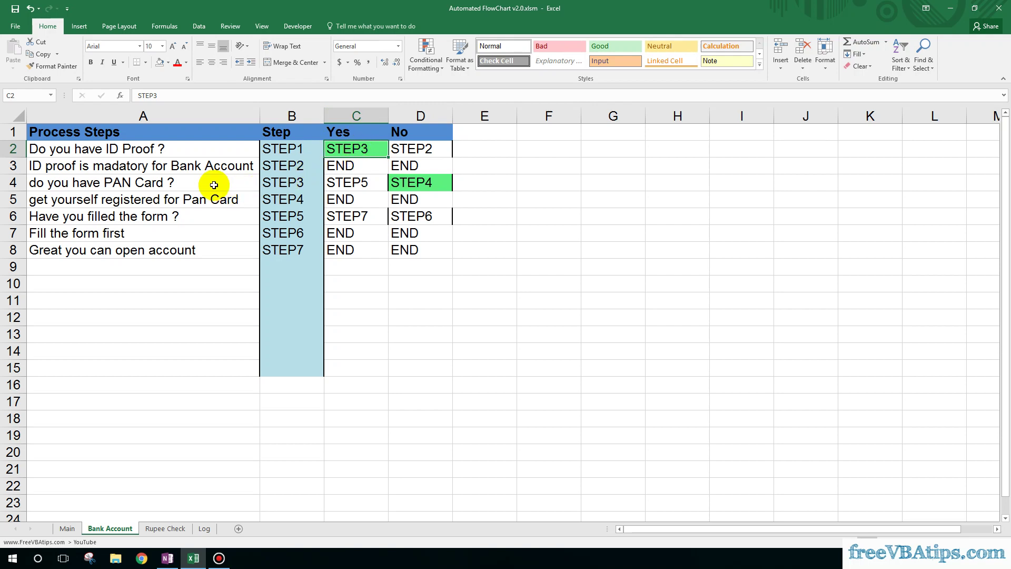
{"action": "left_click", "coordinate": [418, 164]}
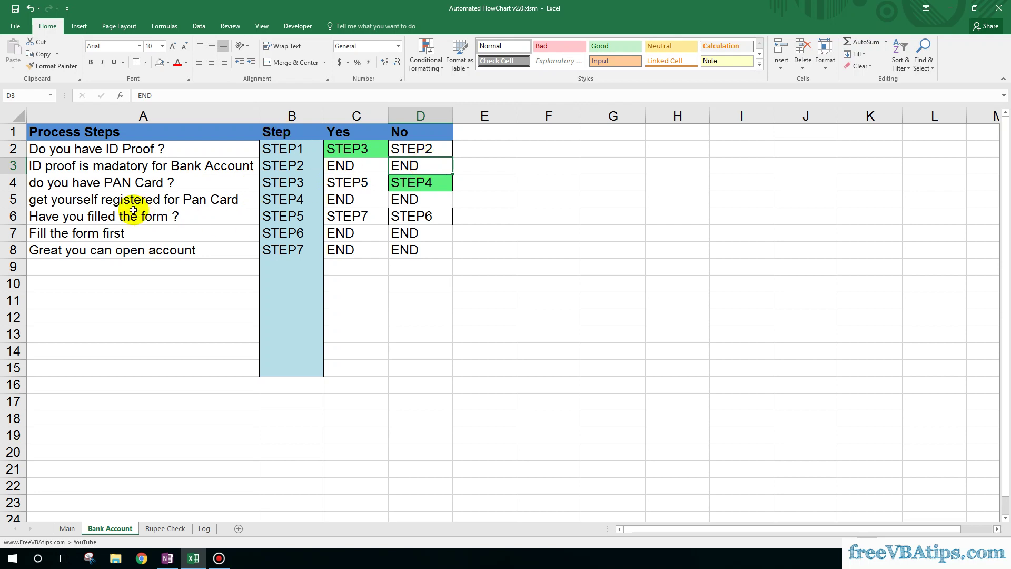
{"action": "left_click", "coordinate": [90, 148]}
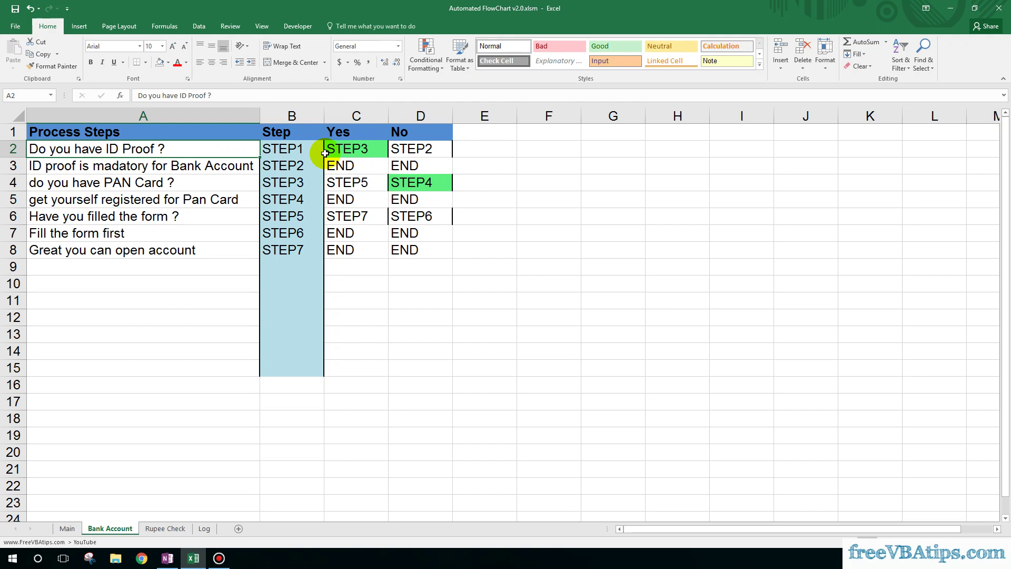
{"action": "left_click", "coordinate": [421, 151]}
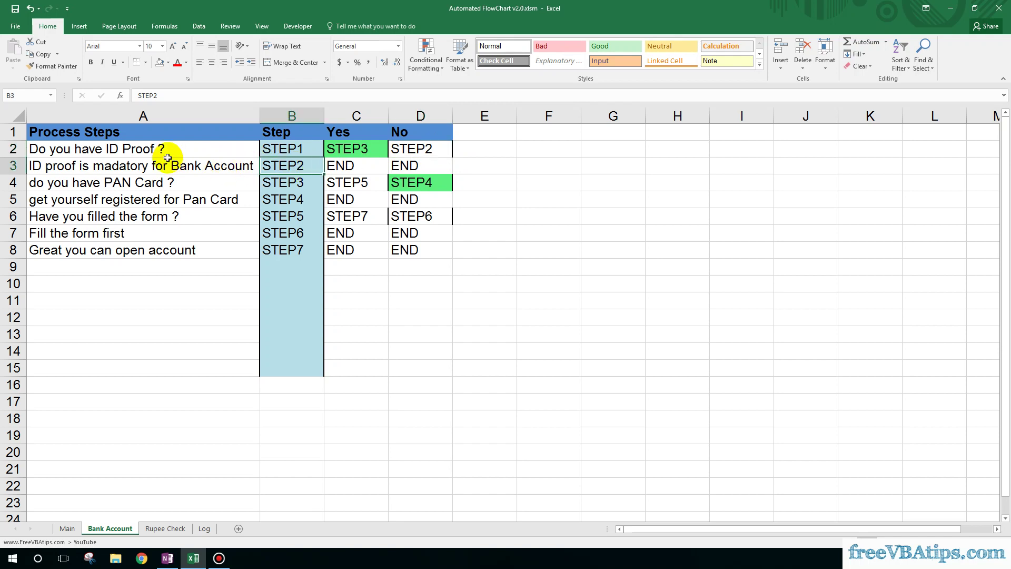
{"action": "left_click", "coordinate": [143, 167]}
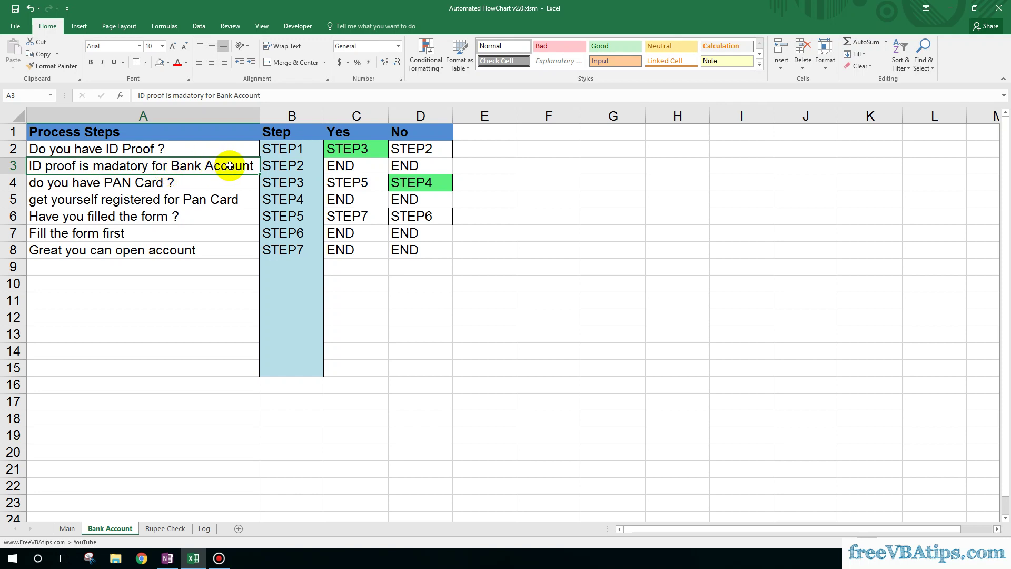
{"action": "left_click", "coordinate": [366, 165]}
{"action": "left_click", "coordinate": [406, 164]}
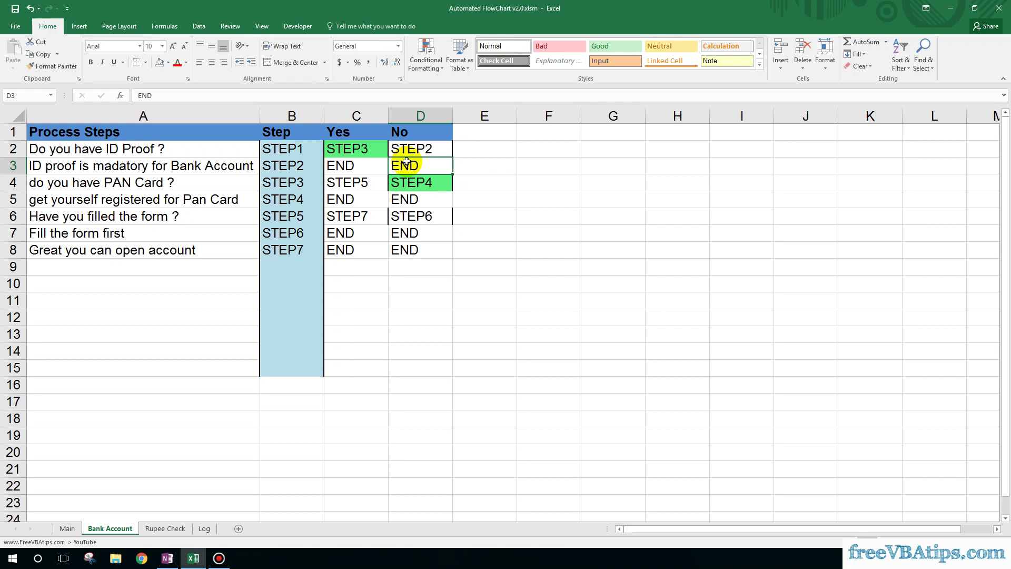
- Select and copy the entire Bank Account steps table A1:D8
{"action": "left_click", "coordinate": [241, 235]}
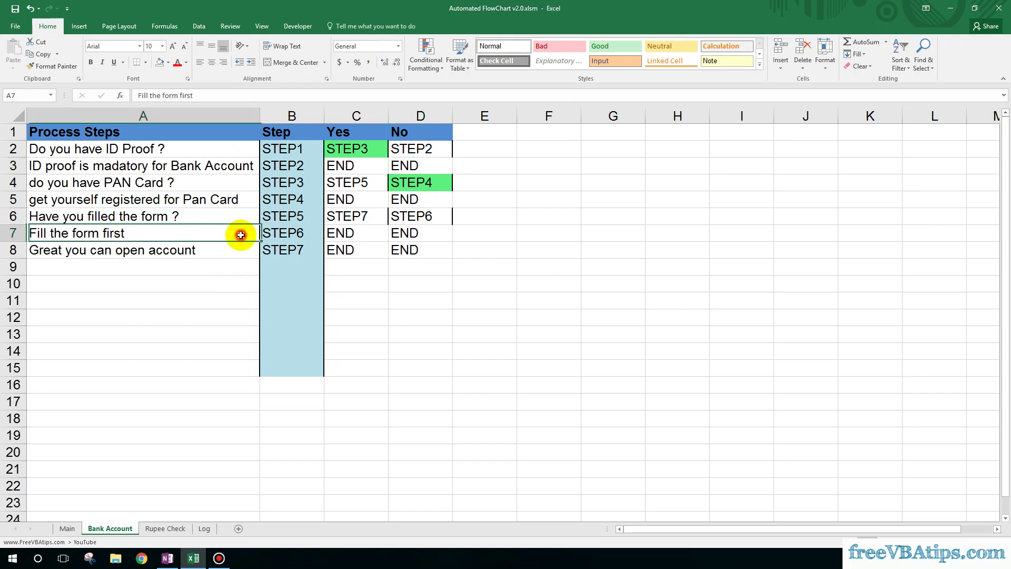
{"action": "key", "text": "ctrl+a"}
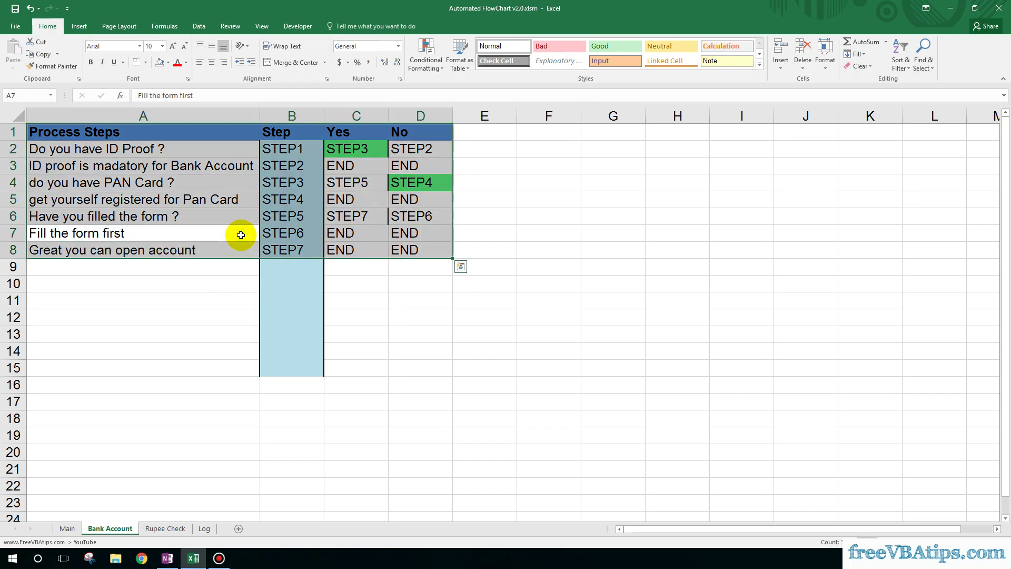
{"action": "key", "text": "ctrl+q"}
{"action": "key", "text": "Escape"}
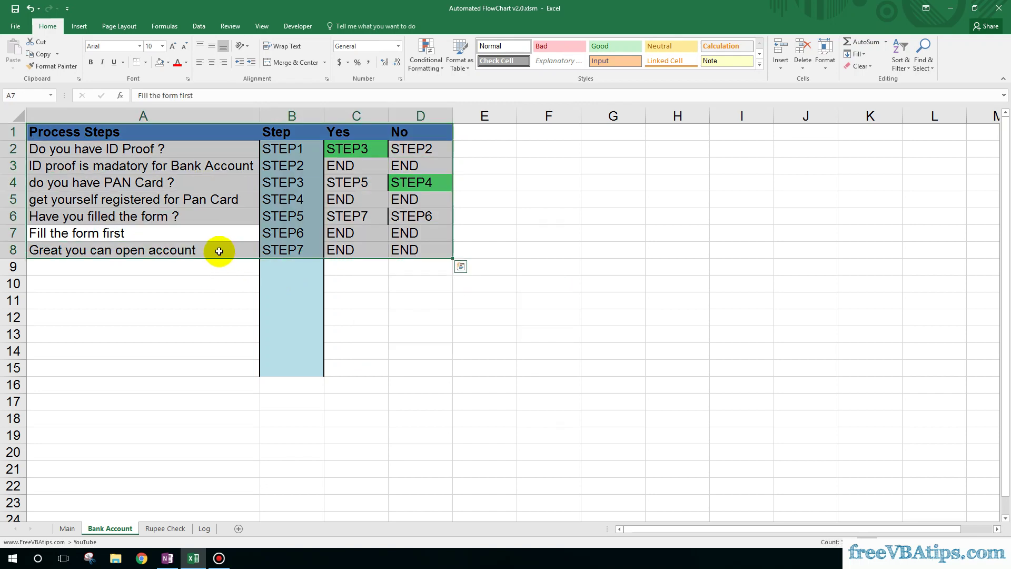
{"action": "left_click", "coordinate": [222, 241]}
{"action": "key", "text": "ctrl+a"}
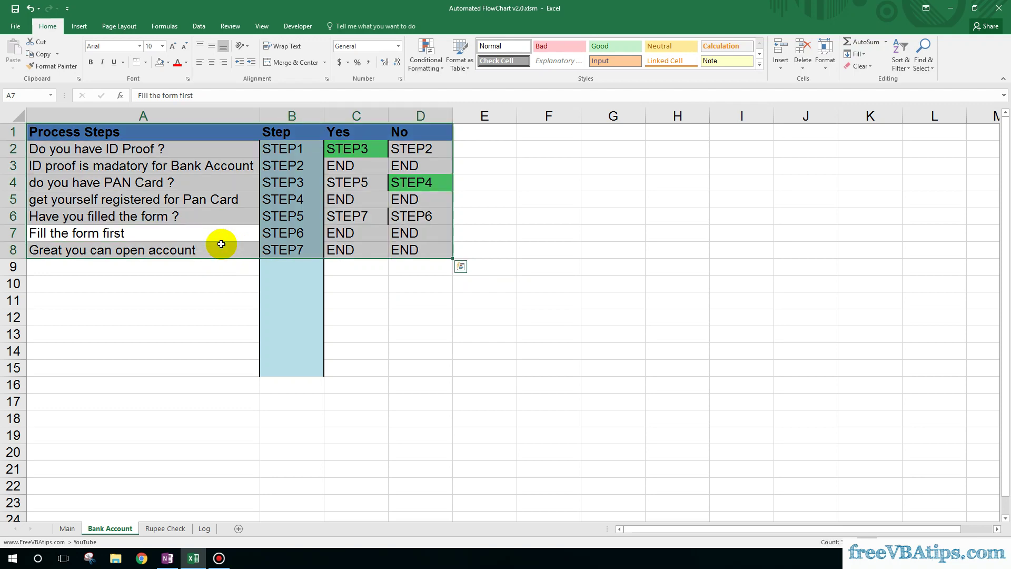
{"action": "key", "text": "ctrl+c"}
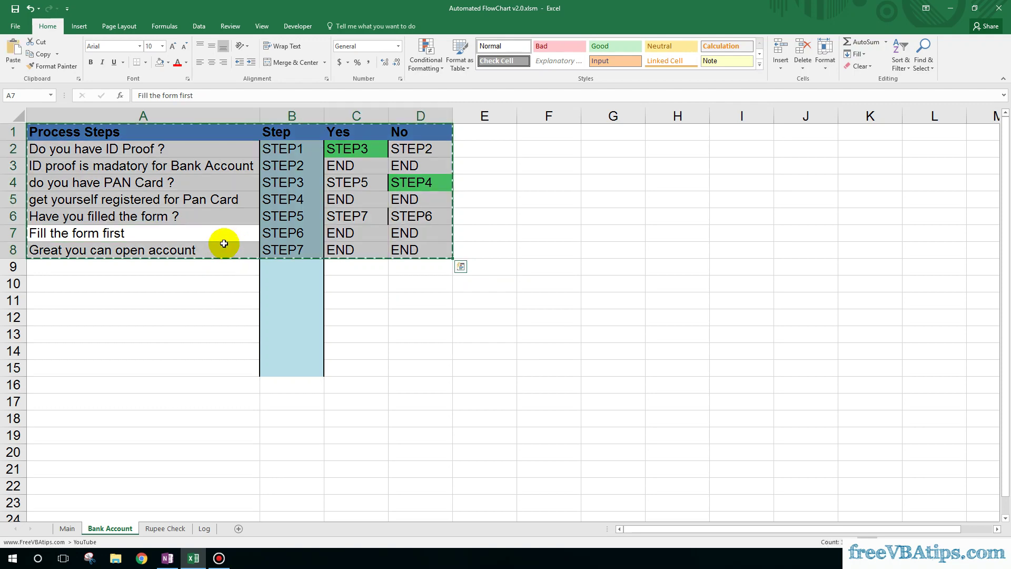
- Paste the table onto a new sheet, autofit column A, and begin renaming the sheet
{"action": "left_click", "coordinate": [240, 530]}
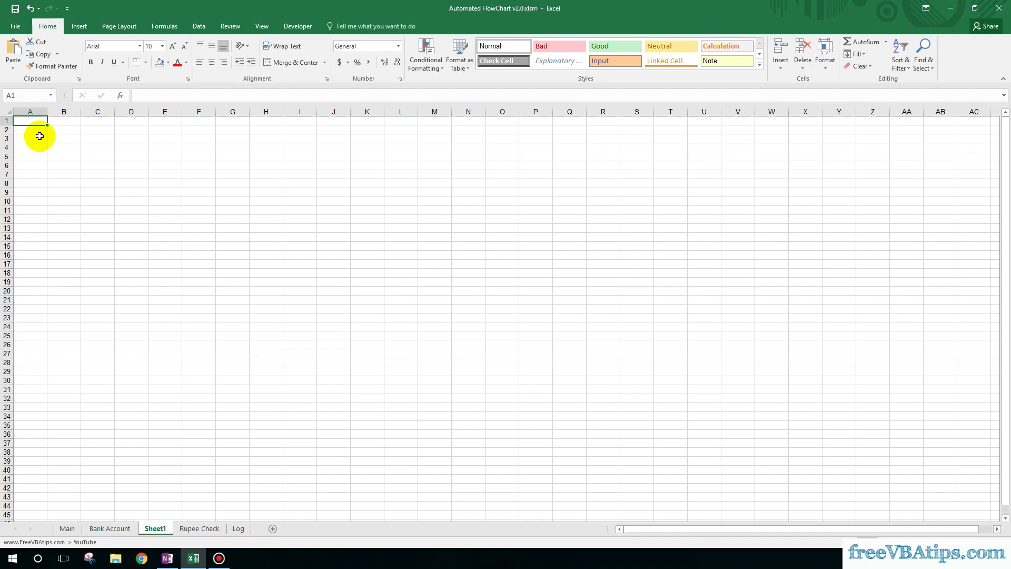
{"action": "key", "text": "ctrl+v"}
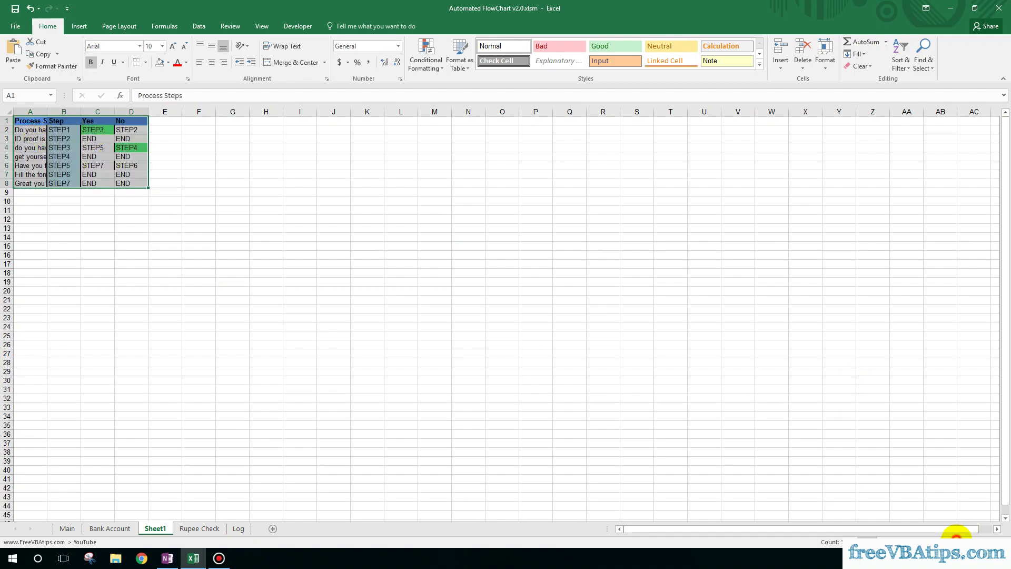
{"action": "left_click", "coordinate": [956, 534]}
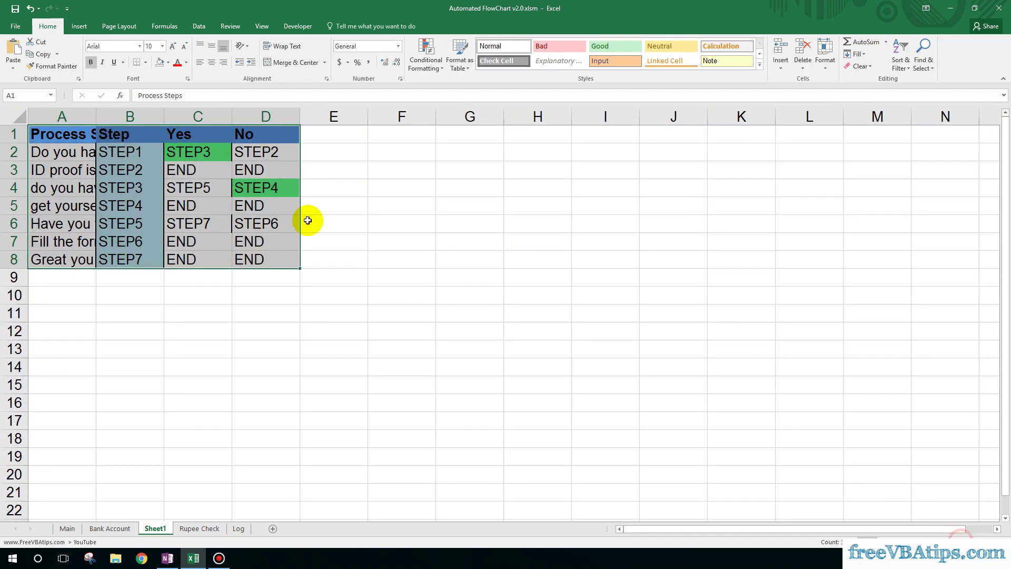
{"action": "left_click", "coordinate": [18, 117]}
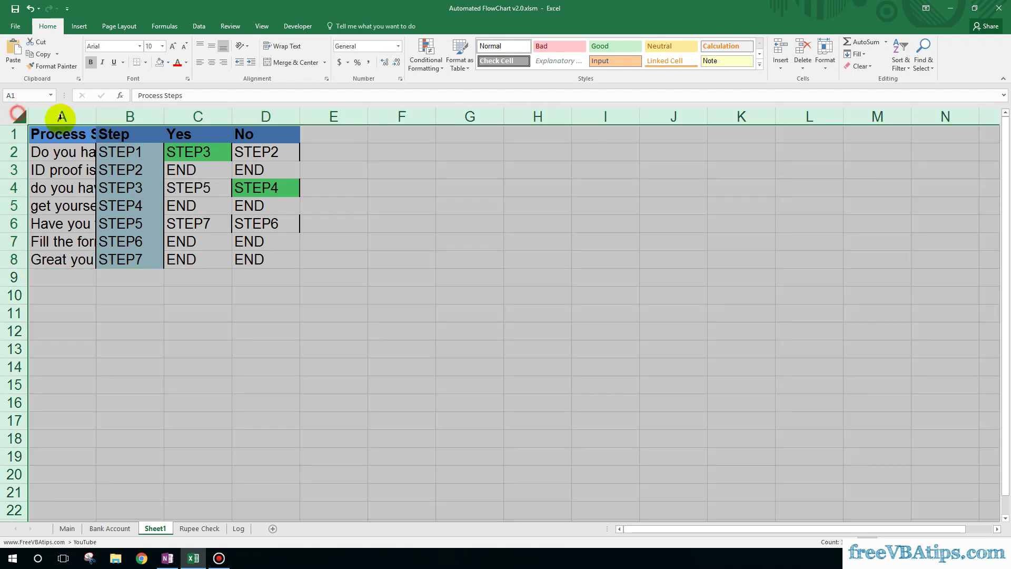
{"action": "double_click", "coordinate": [93, 118]}
{"action": "left_click", "coordinate": [143, 152]}
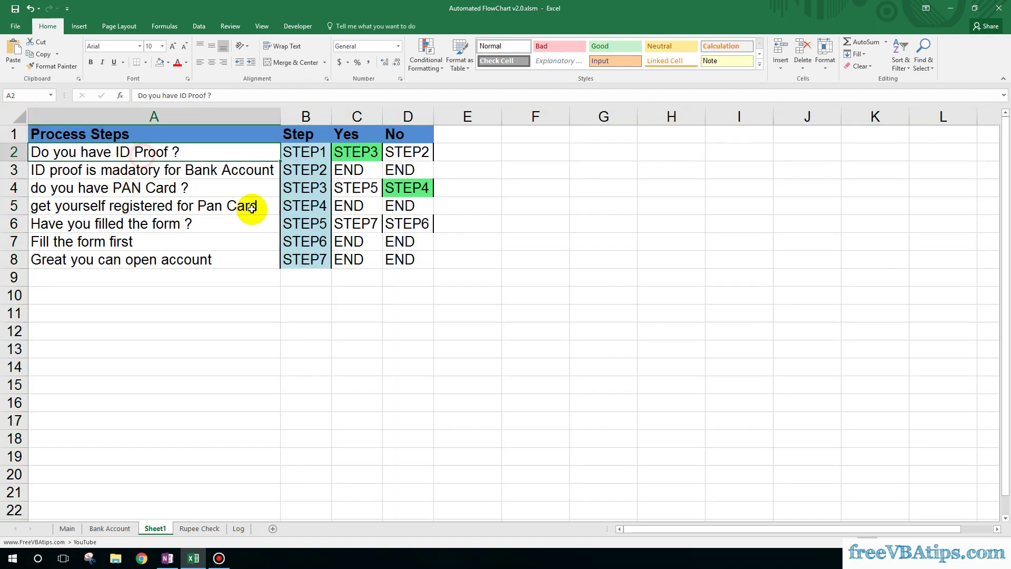
{"action": "double_click", "coordinate": [155, 528]}
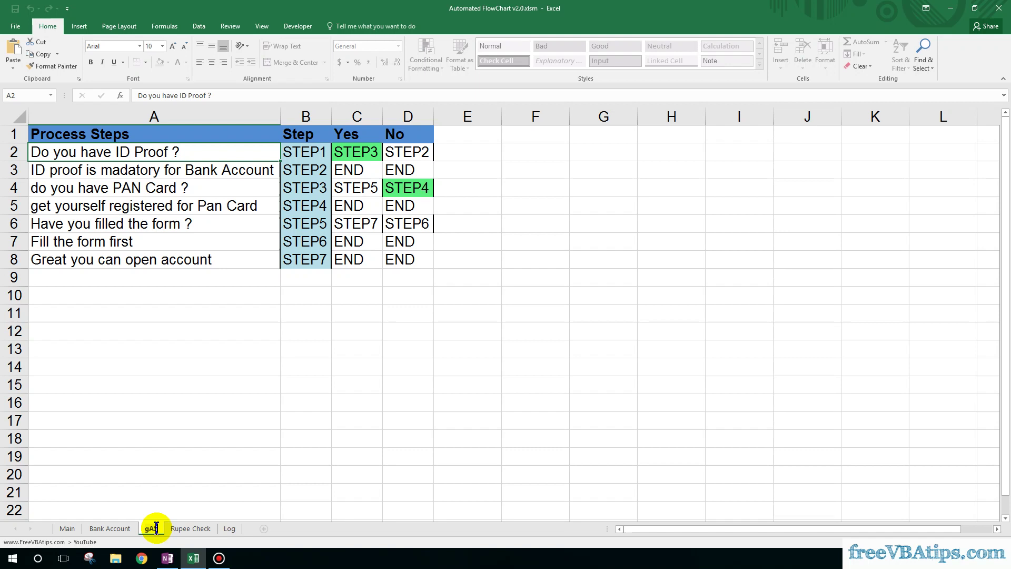
- Rename the new sheet to 'Gas Cylinder'
{"action": "key", "text": "BackSpace"}
{"action": "type", "text": "Gas Cylinder"}
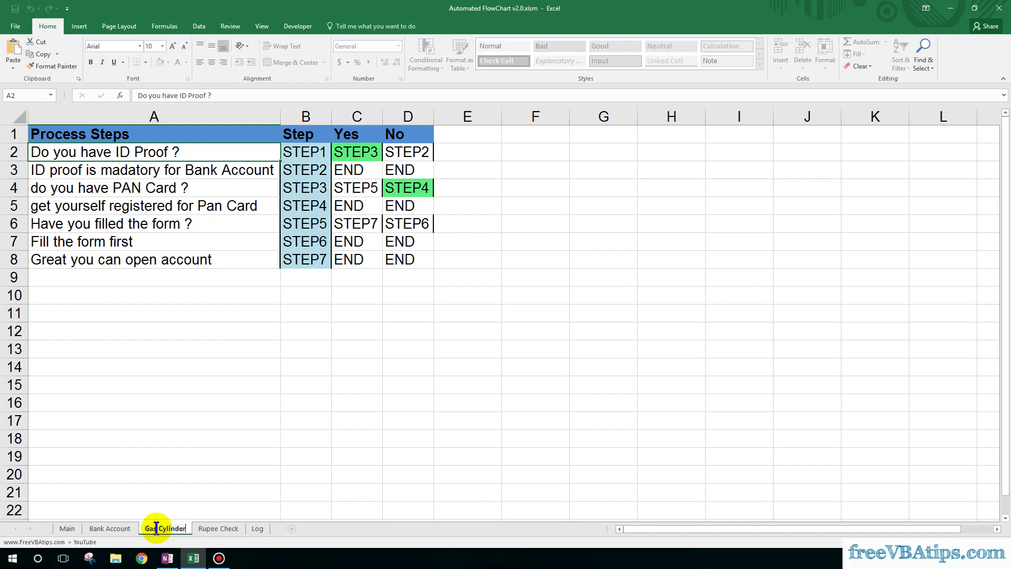
{"action": "key", "text": "Return"}
{"action": "left_click", "coordinate": [244, 439]}
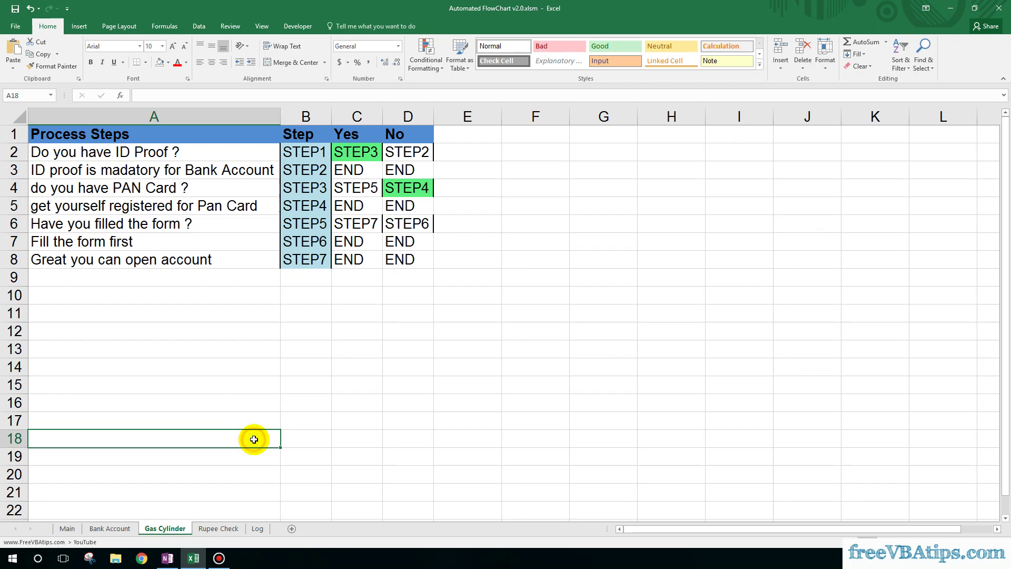
- Clear old steps in A2:A10 and targets in C2:D9, and extend the Step list to STEP14
{"action": "left_click", "coordinate": [163, 157]}
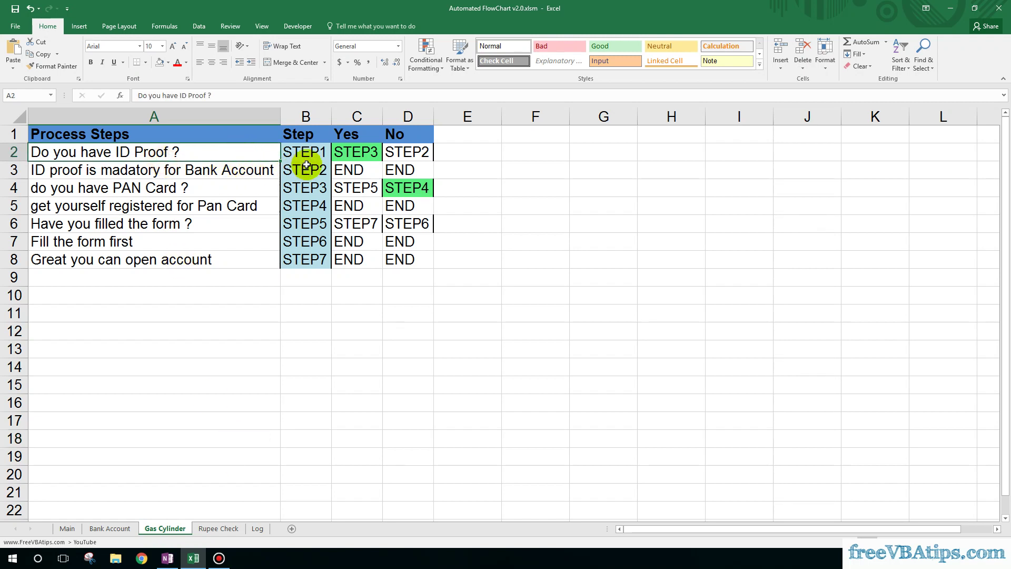
{"action": "left_click", "coordinate": [354, 150]}
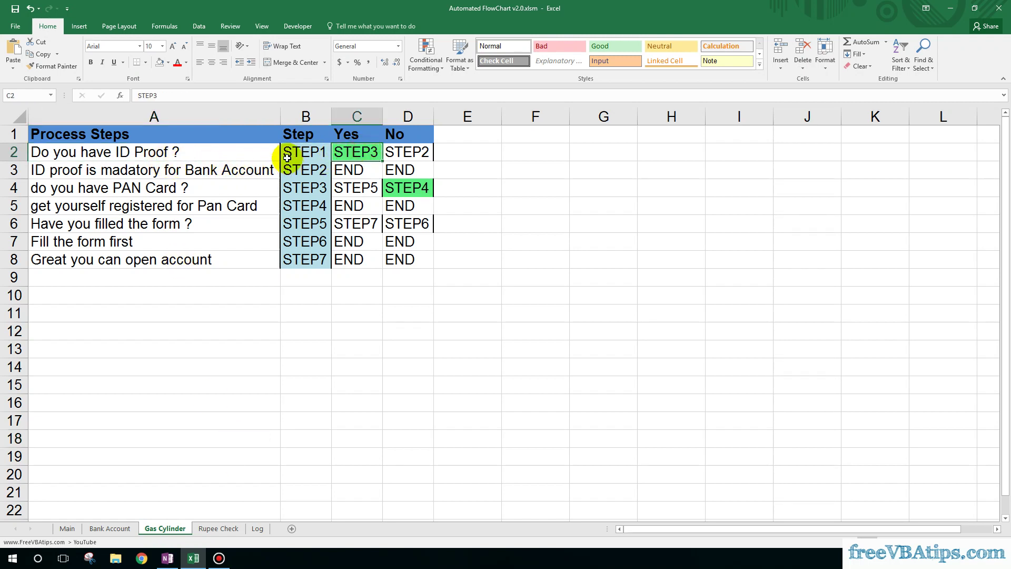
{"action": "left_click_drag", "start_coordinate": [153, 158], "coordinate": [226, 301]}
{"action": "key", "text": "Delete"}
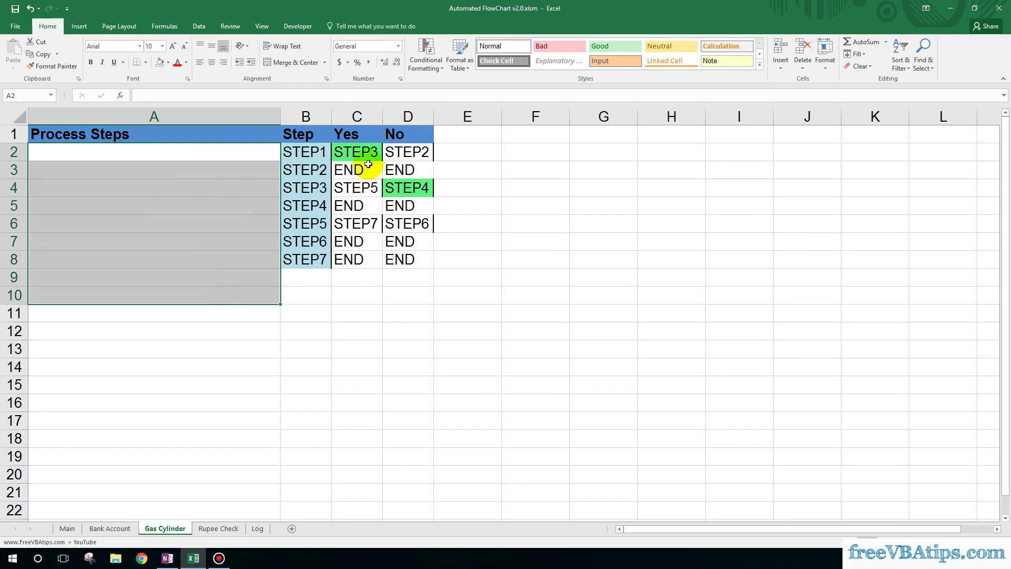
{"action": "left_click_drag", "start_coordinate": [363, 155], "coordinate": [390, 278]}
{"action": "key", "text": "Delete"}
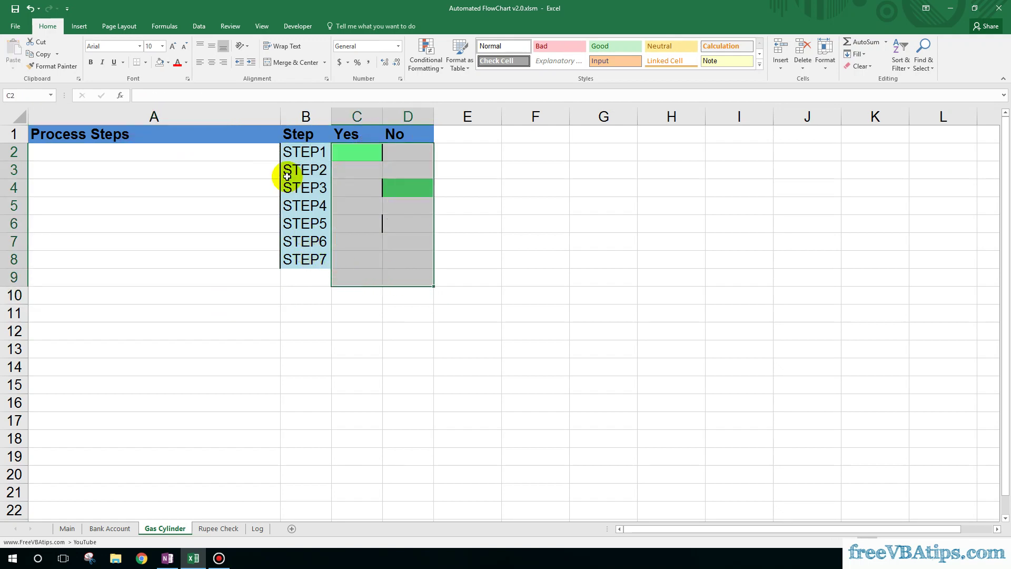
{"action": "left_click_drag", "start_coordinate": [316, 152], "coordinate": [334, 395]}
{"action": "left_click", "coordinate": [308, 281]}
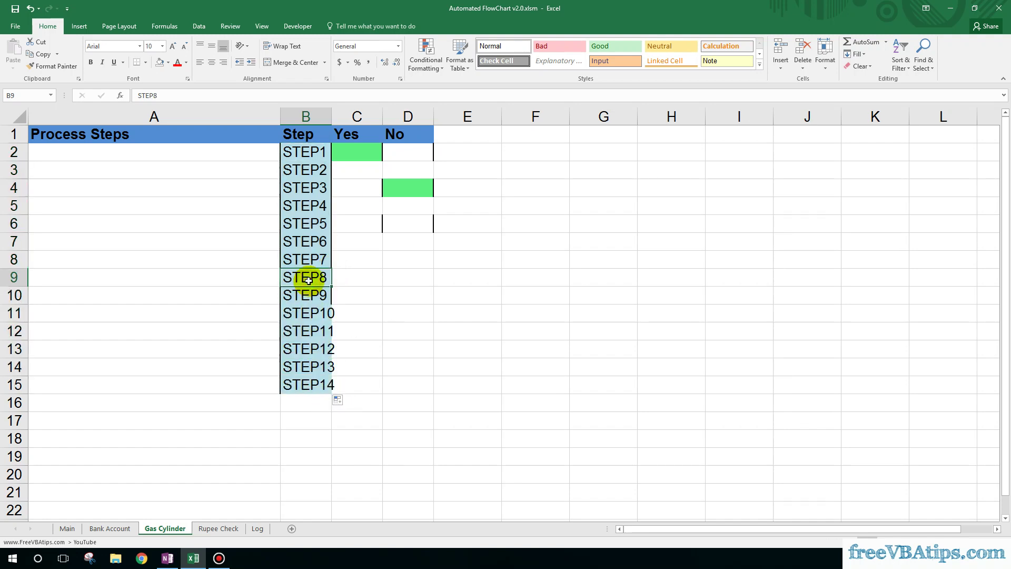
- Enter 'do you have aadhar card' in A2 and 'get yourself a aadhar card' in A3
{"action": "double_click", "coordinate": [331, 115]}
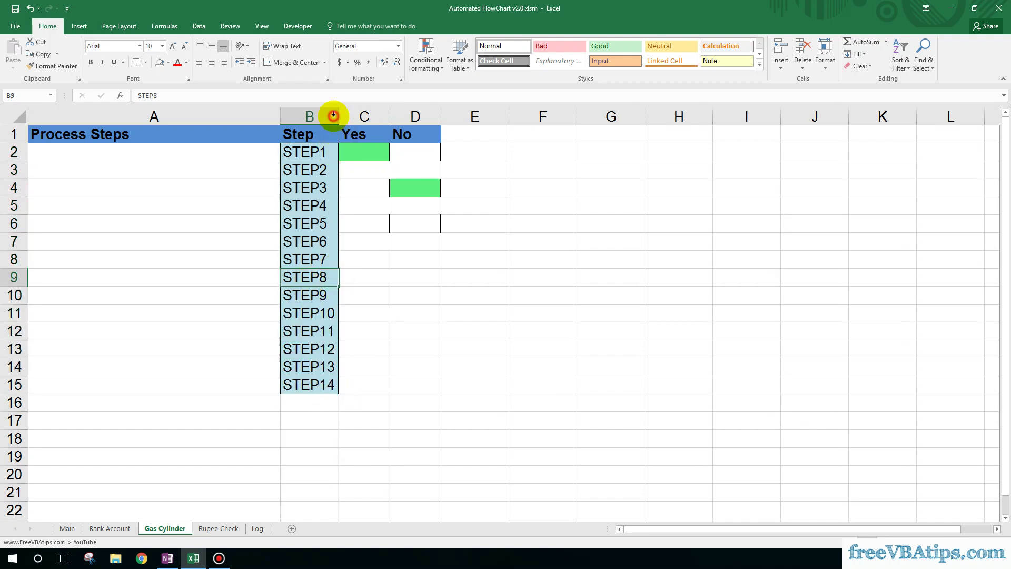
{"action": "left_click", "coordinate": [237, 151]}
{"action": "type", "text": "do you  have"}
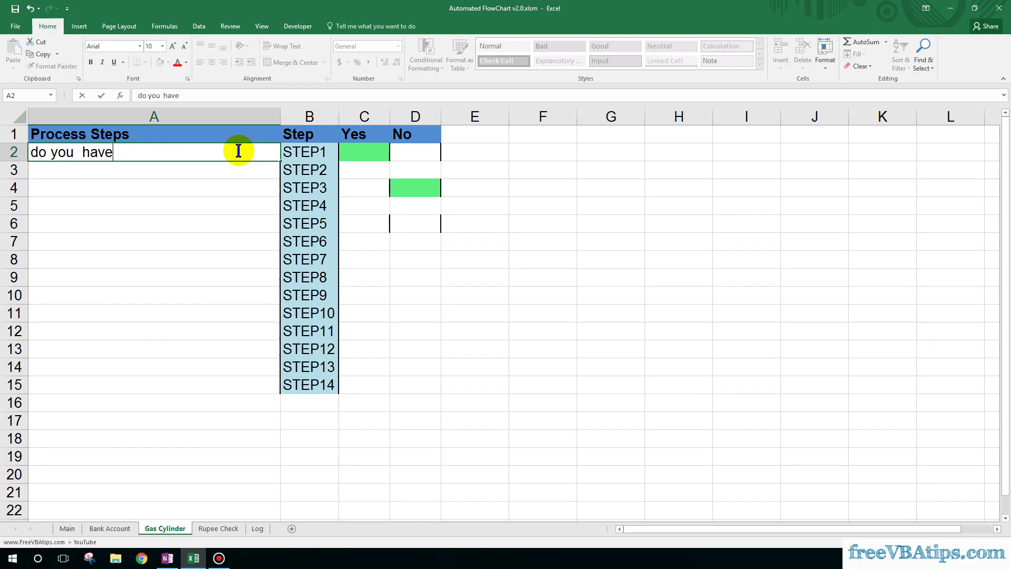
{"action": "type", "text": " aadhar car"}
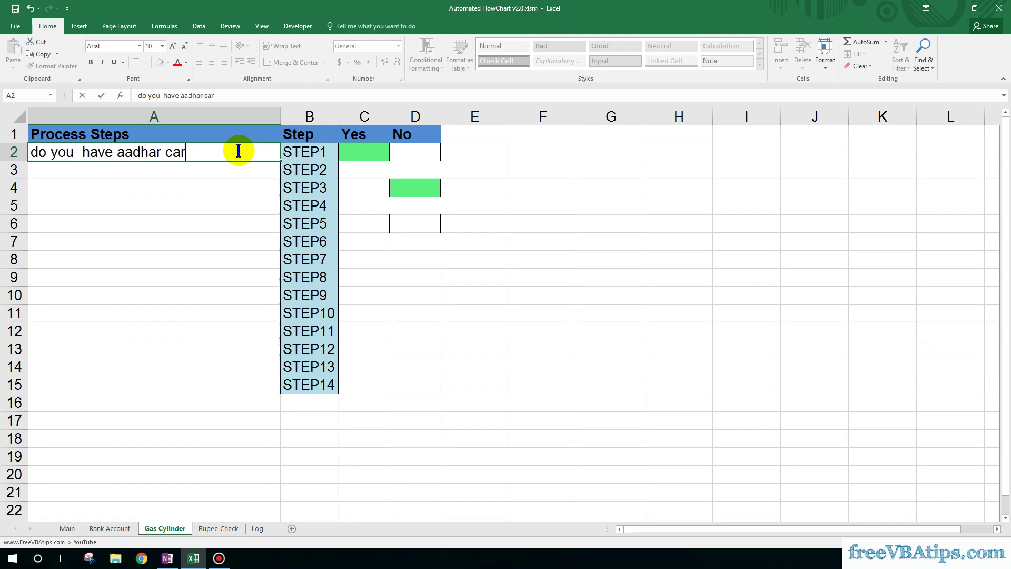
{"action": "type", "text": "d"}
{"action": "key", "text": "Tab"}
{"action": "key", "text": "Tab"}
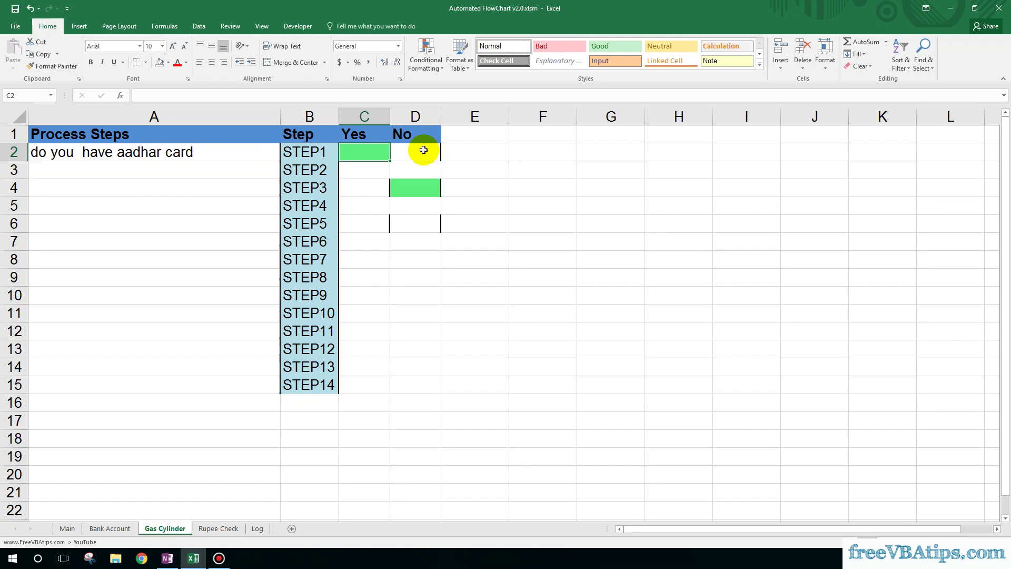
{"action": "key", "text": "Down"}
{"action": "key", "text": "Left"}
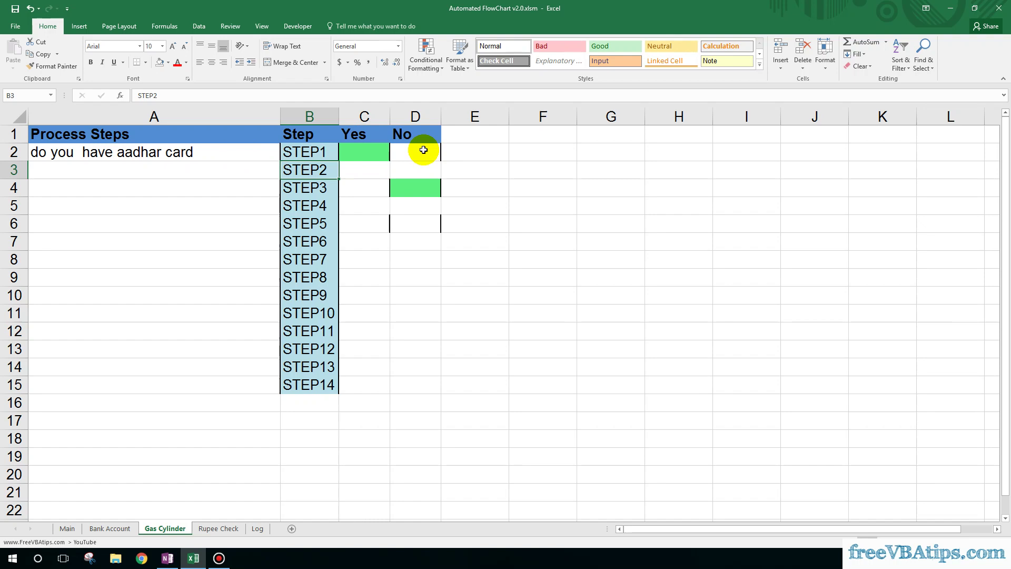
{"action": "key", "text": "Down"}
{"action": "key", "text": "Left"}
{"action": "key", "text": "Up"}
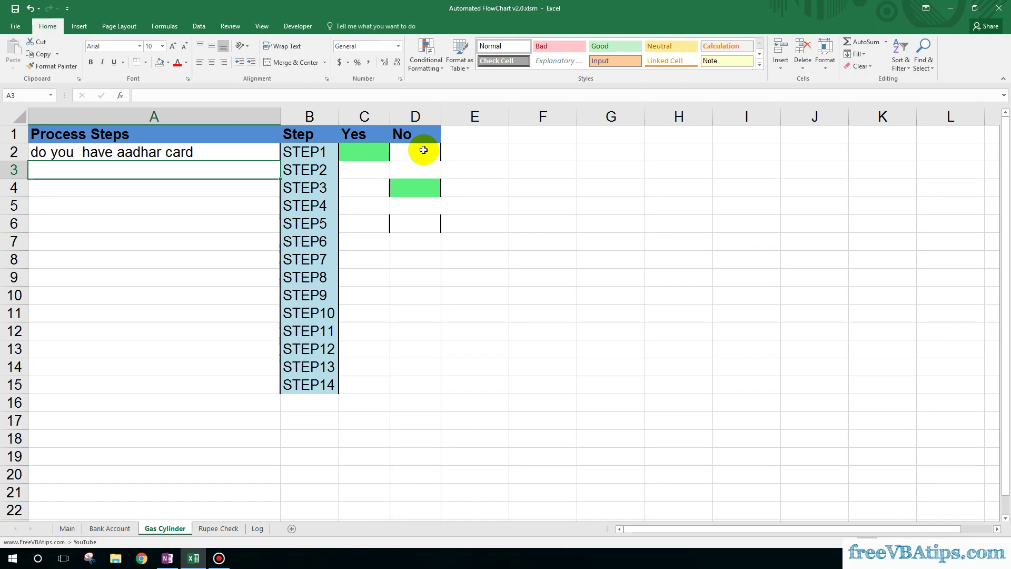
{"action": "type", "text": "get yourse"}
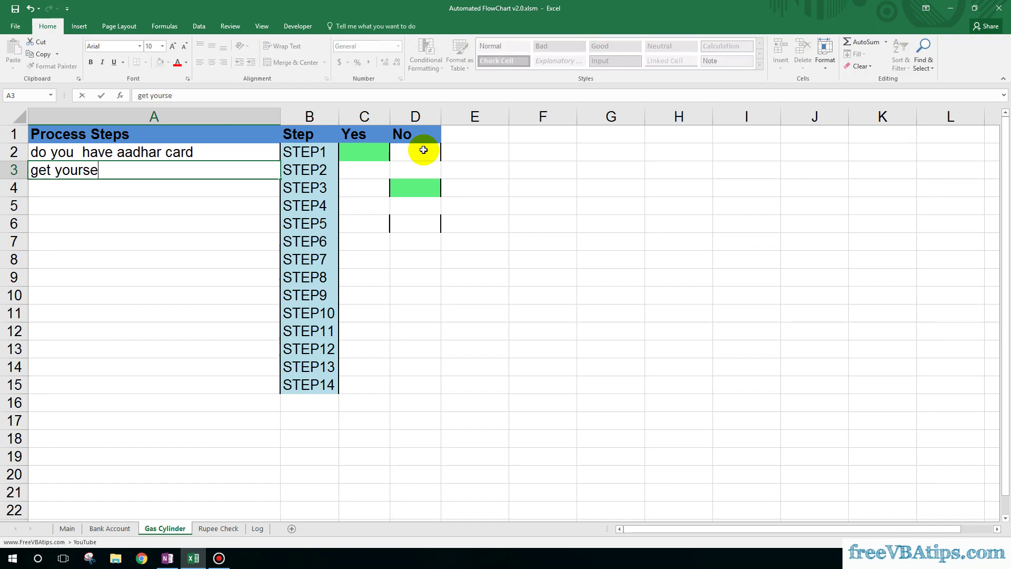
{"action": "type", "text": "lf a aadhar card"}
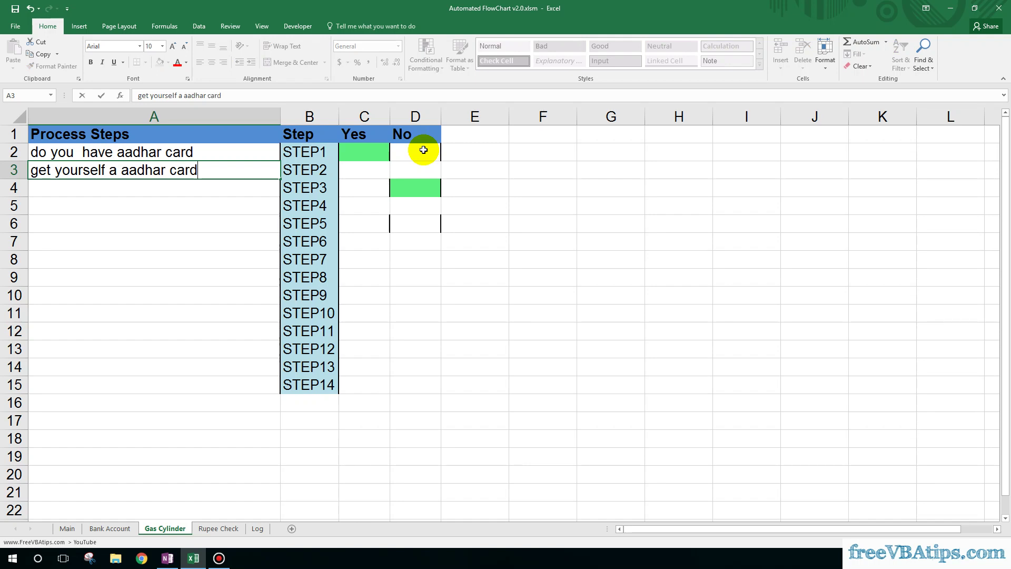
{"action": "key", "text": "Return"}
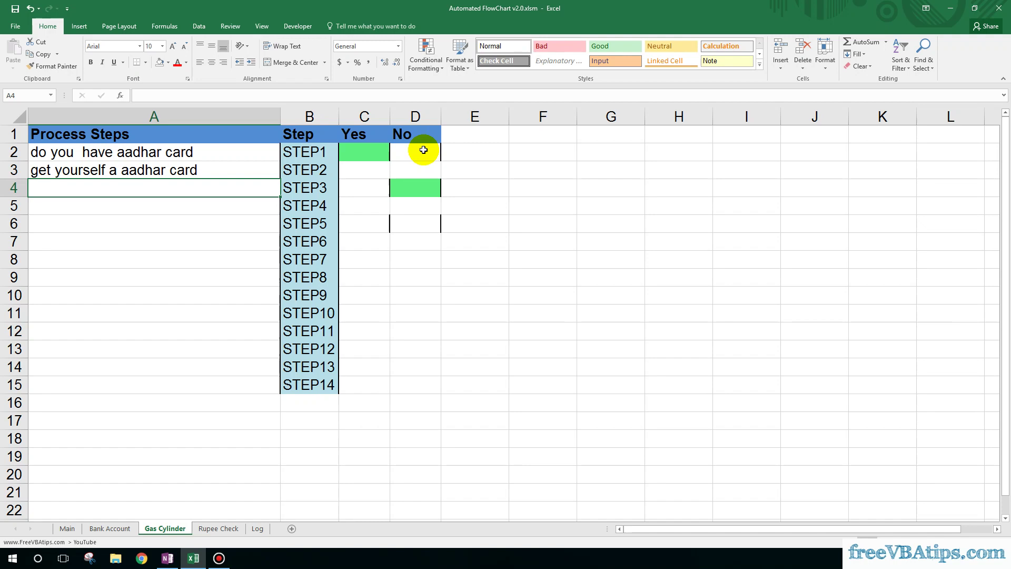
- Enter the hp.in area-check step in A4 and 'visit from 10-5 mon to Friday with all docs' in A5
{"action": "type", "text": "check the "}
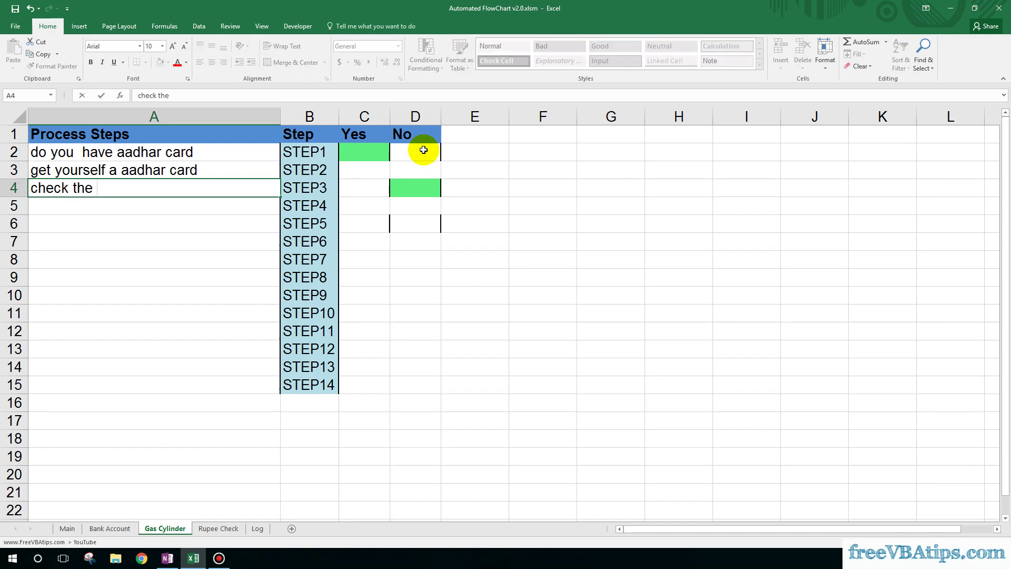
{"action": "type", "text": "area code"}
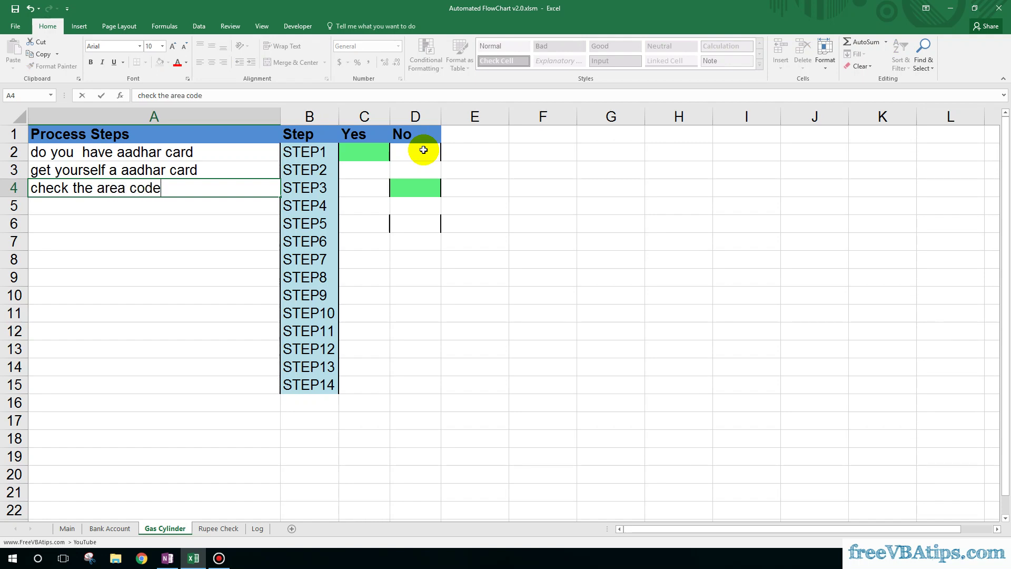
{"action": "type", "text": "on hp.in site"}
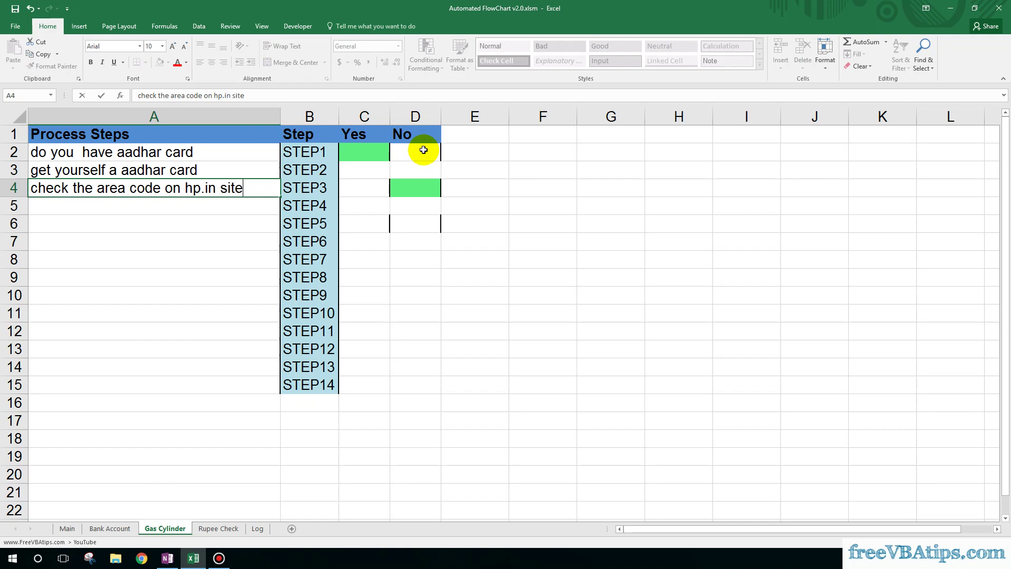
{"action": "key", "text": "Return"}
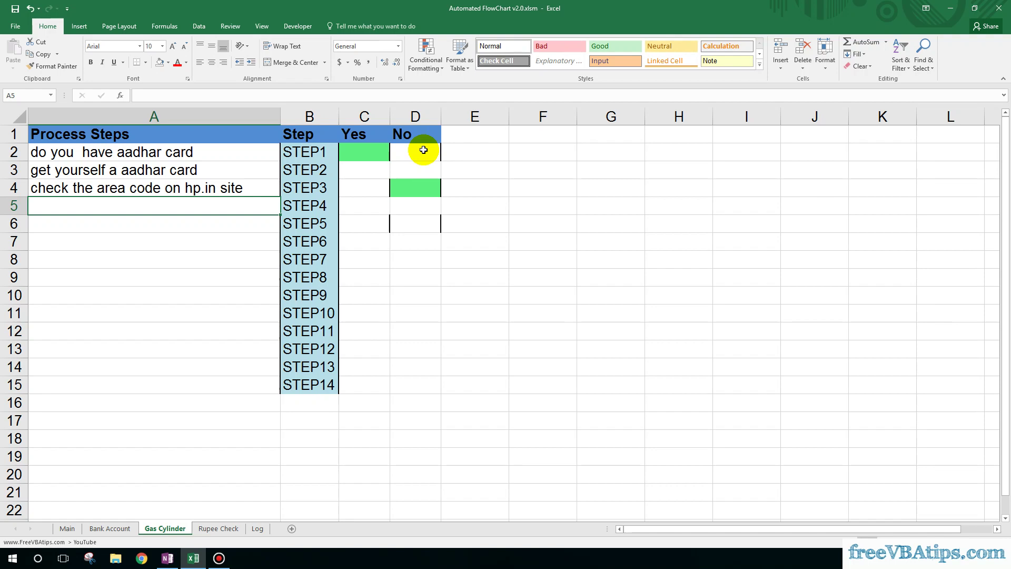
{"action": "type", "text": "visit from 10"}
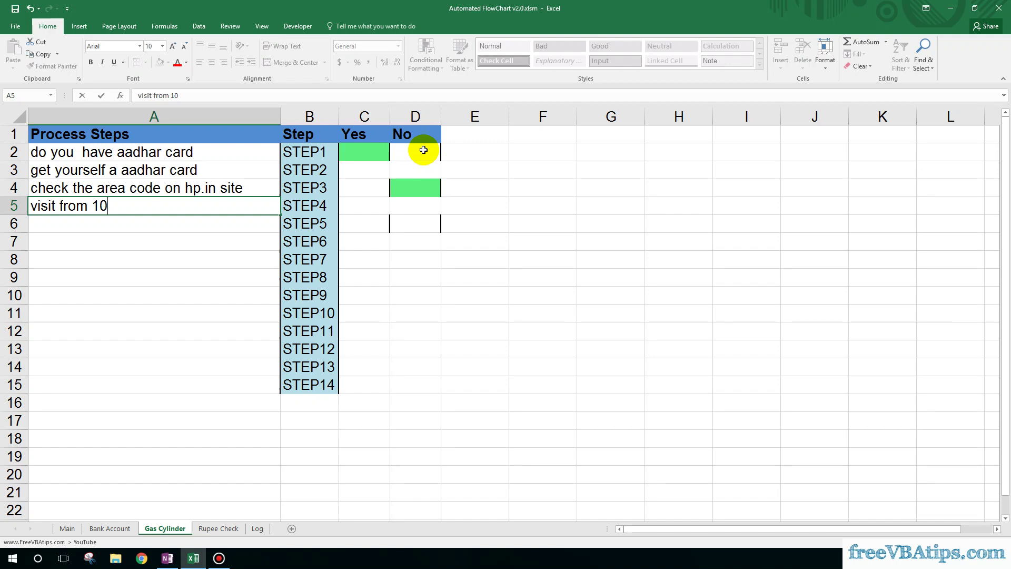
{"action": "type", "text": "-5 mon to Friday"}
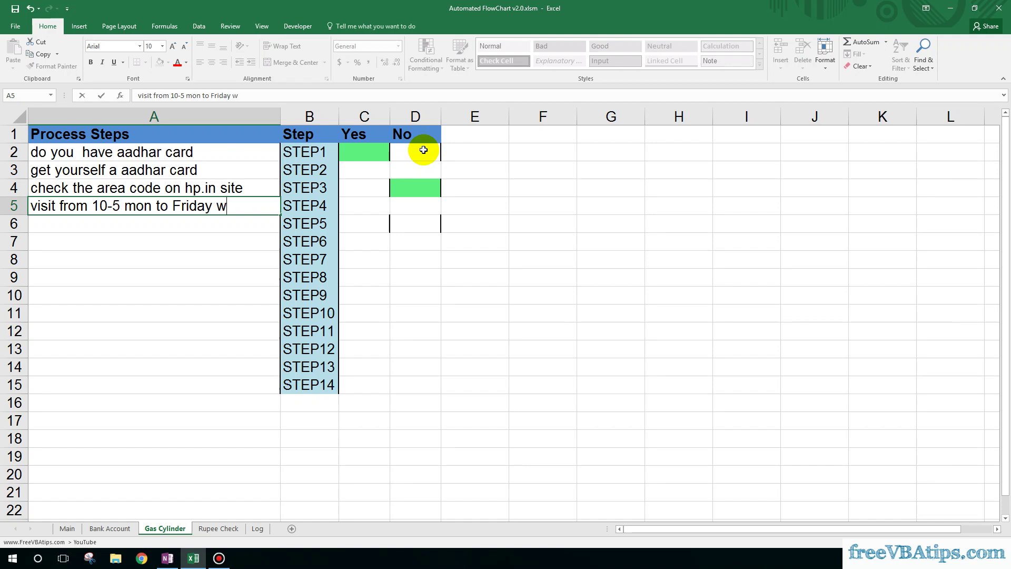
{"action": "type", "text": " with all co"}
{"action": "type", "text": "ocs"}
{"action": "key", "text": "Return"}
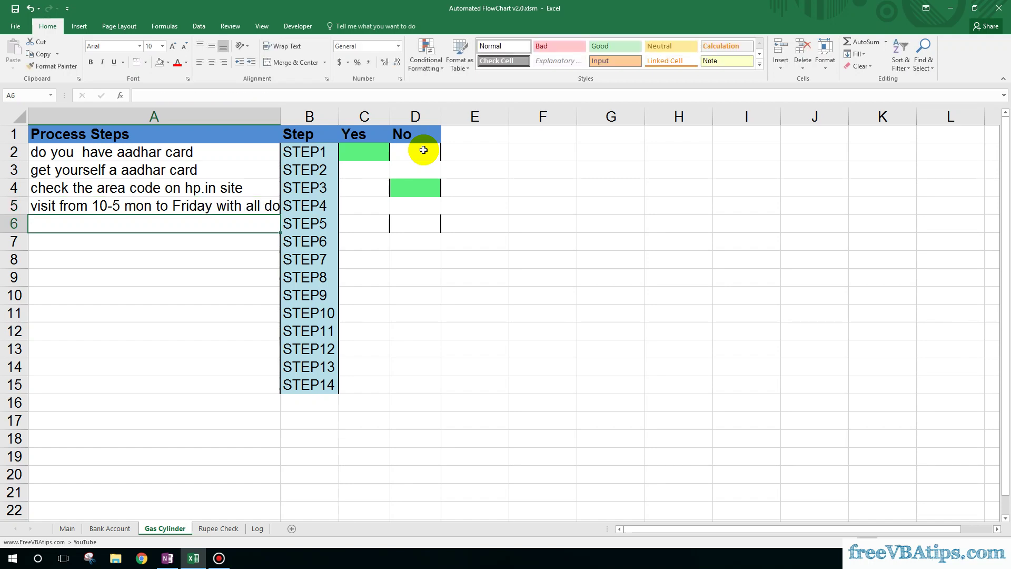
{"action": "key", "text": "Up"}
- Set STEP1's targets to STEP3 for Yes in C2 and STEP2 for No in D2
{"action": "double_click", "coordinate": [275, 117]}
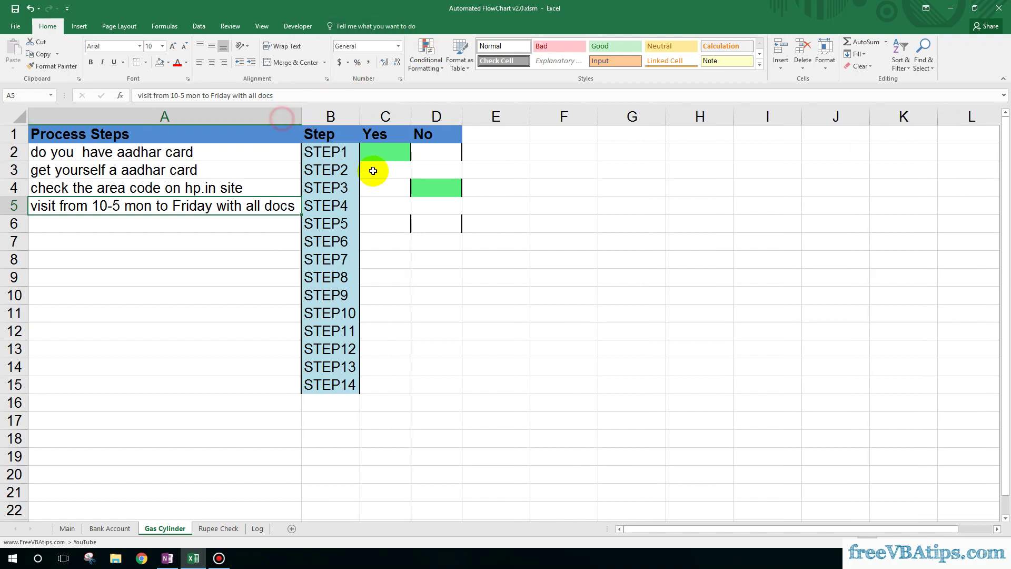
{"action": "left_click", "coordinate": [378, 153]}
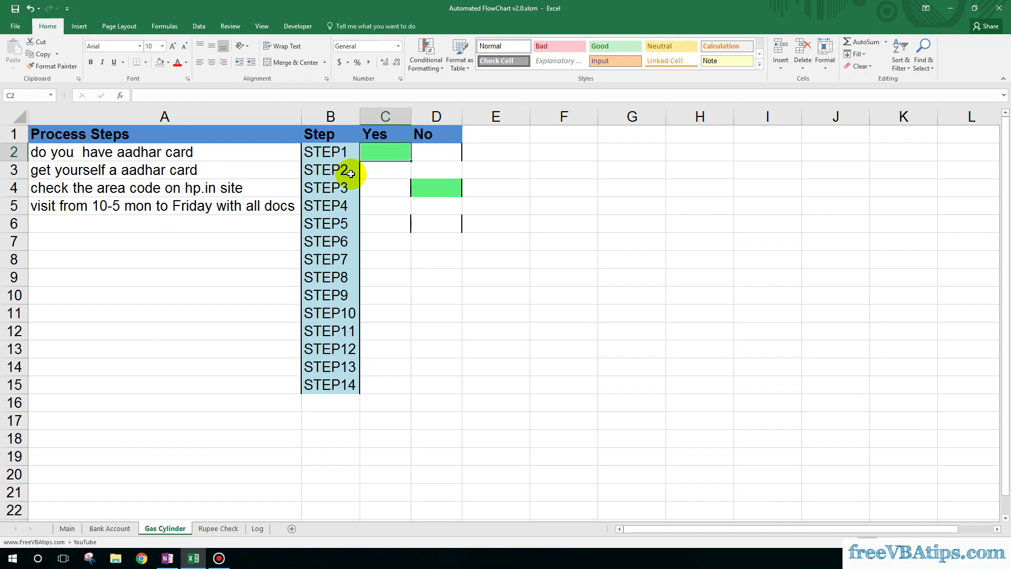
{"action": "left_click", "coordinate": [329, 195]}
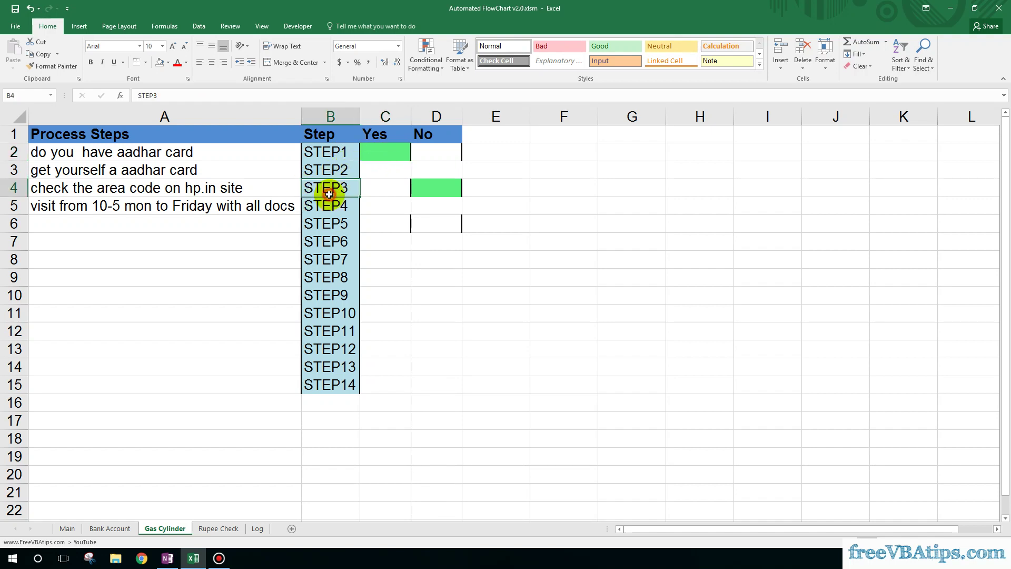
{"action": "key", "text": "ctrl+c"}
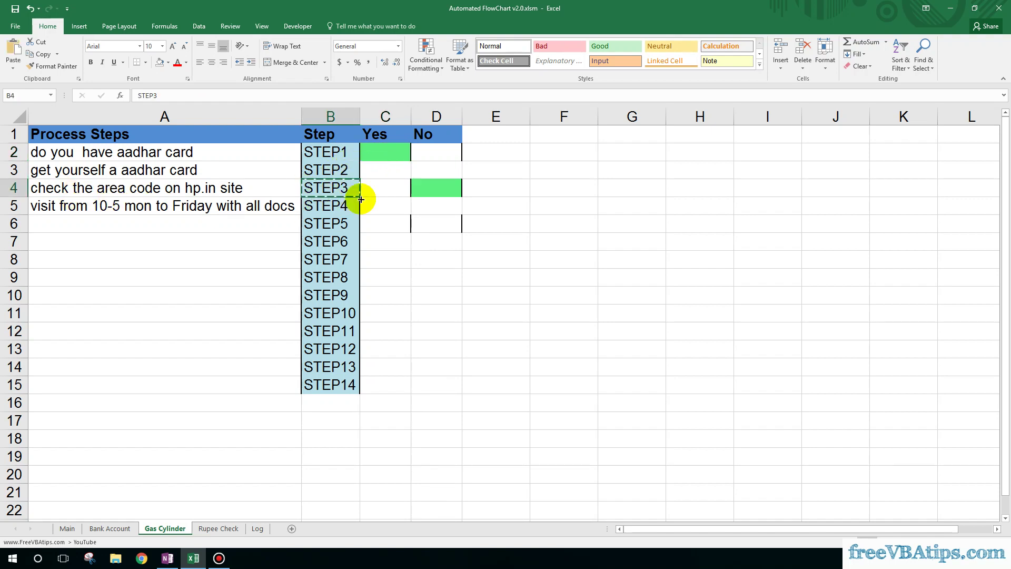
{"action": "left_click", "coordinate": [385, 152]}
{"action": "key", "text": "ctrl+v"}
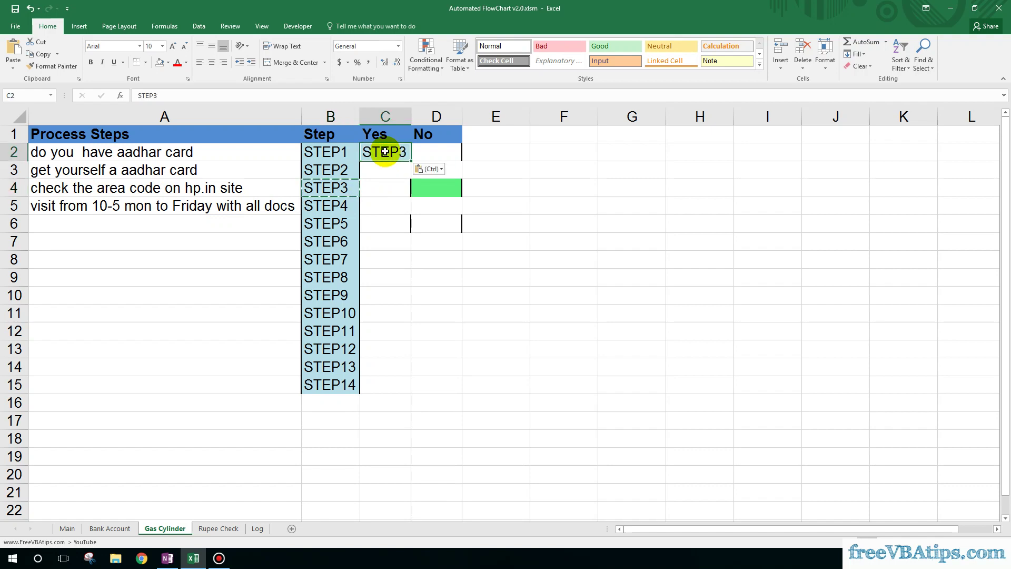
{"action": "left_click", "coordinate": [334, 156]}
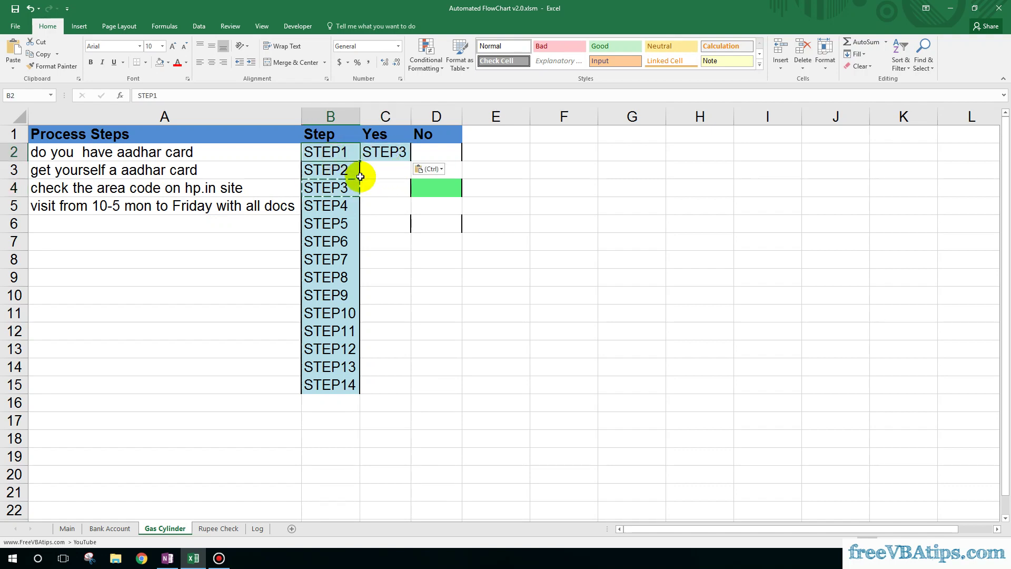
{"action": "left_click", "coordinate": [343, 170]}
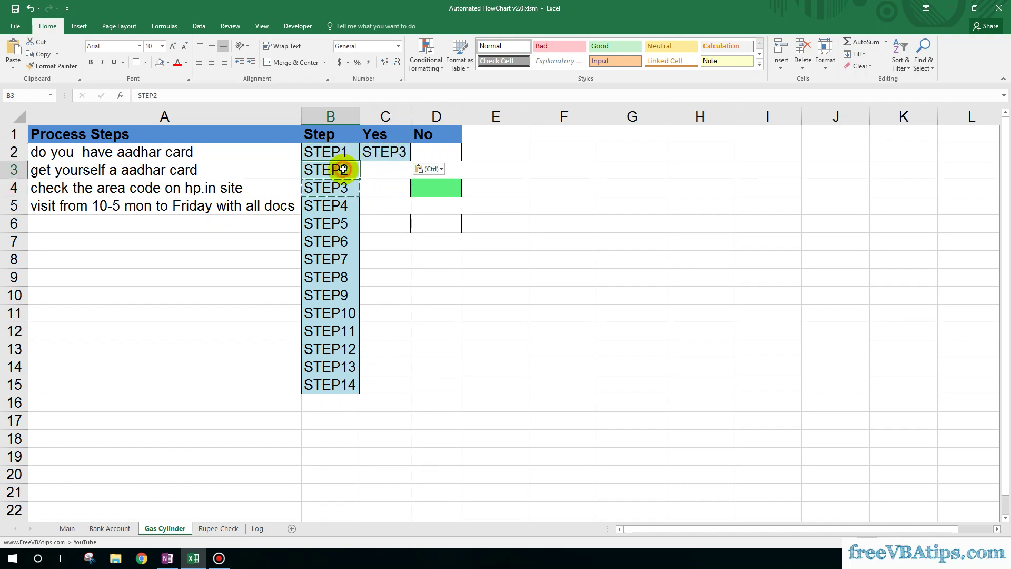
{"action": "key", "text": "ctrl"}
{"action": "key", "text": "ctrl"}
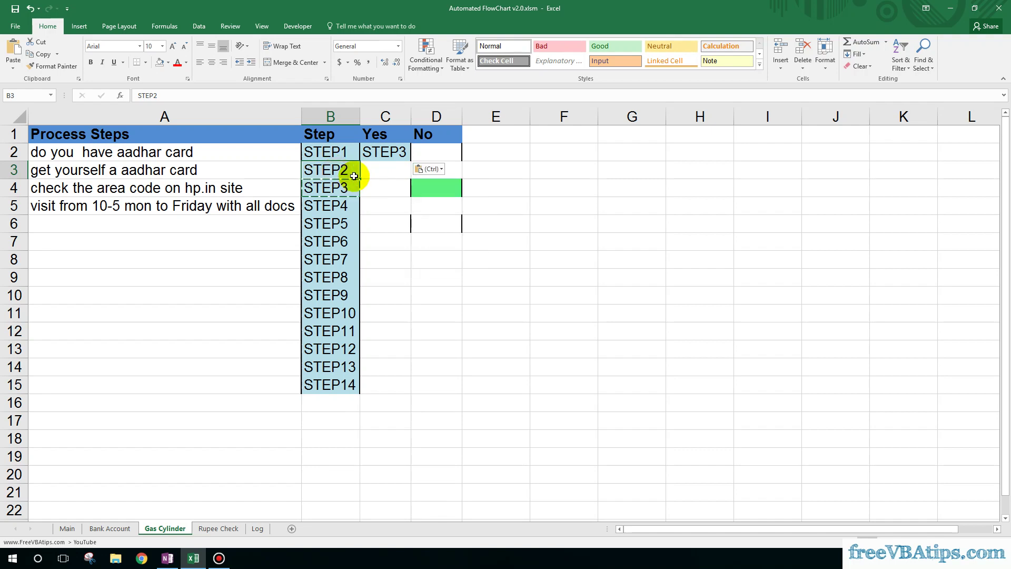
{"action": "left_click", "coordinate": [428, 152]}
{"action": "key", "text": "ctrl+v"}
- Enter END as both the Yes and No targets for STEP2
{"action": "left_click", "coordinate": [389, 169]}
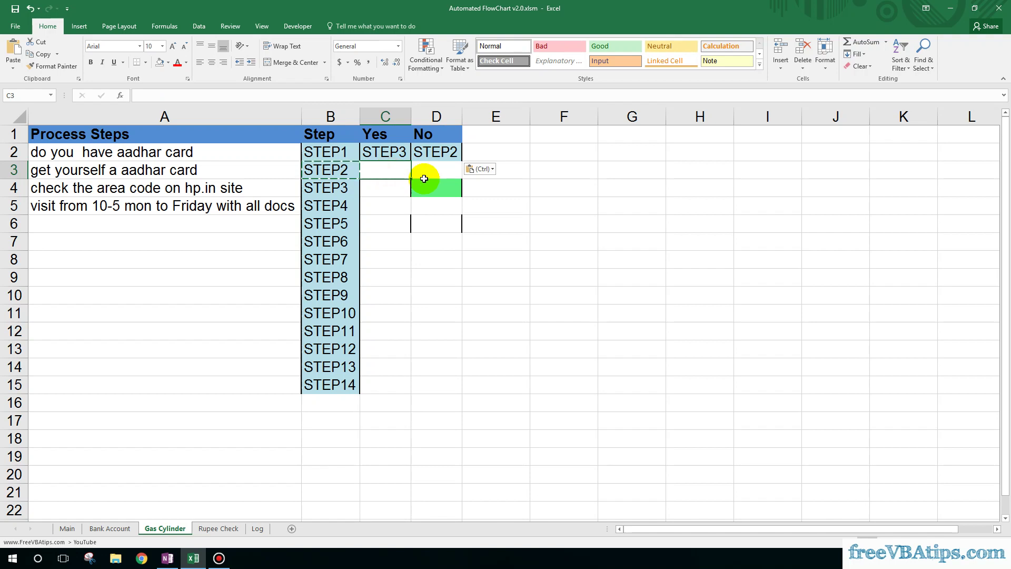
{"action": "type", "text": "END"}
{"action": "key", "text": "Return"}
{"action": "left_click", "coordinate": [424, 177]}
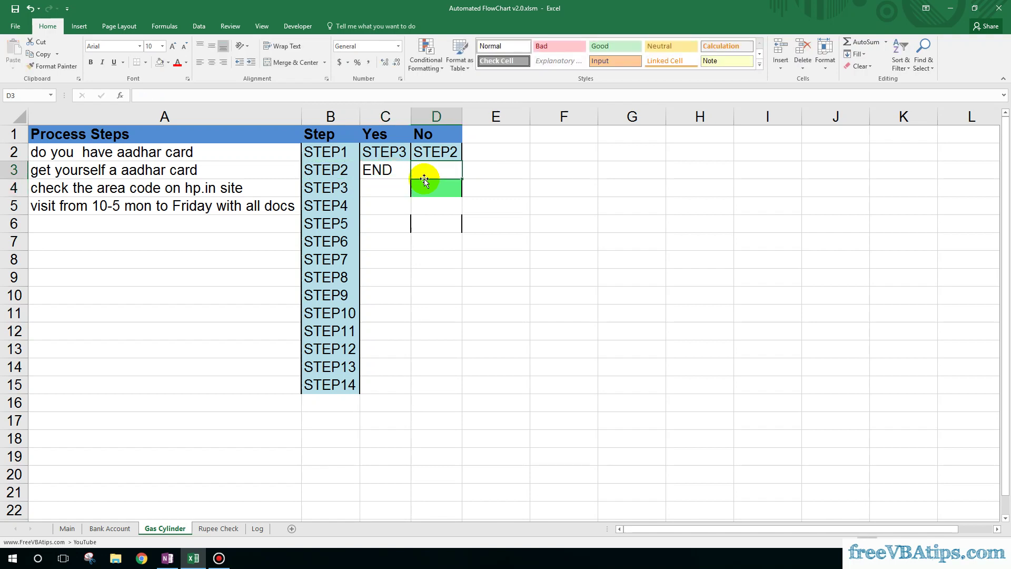
{"action": "type", "text": "END"}
{"action": "key", "text": "Left"}
{"action": "key", "text": "Left"}
{"action": "key", "text": "Left"}
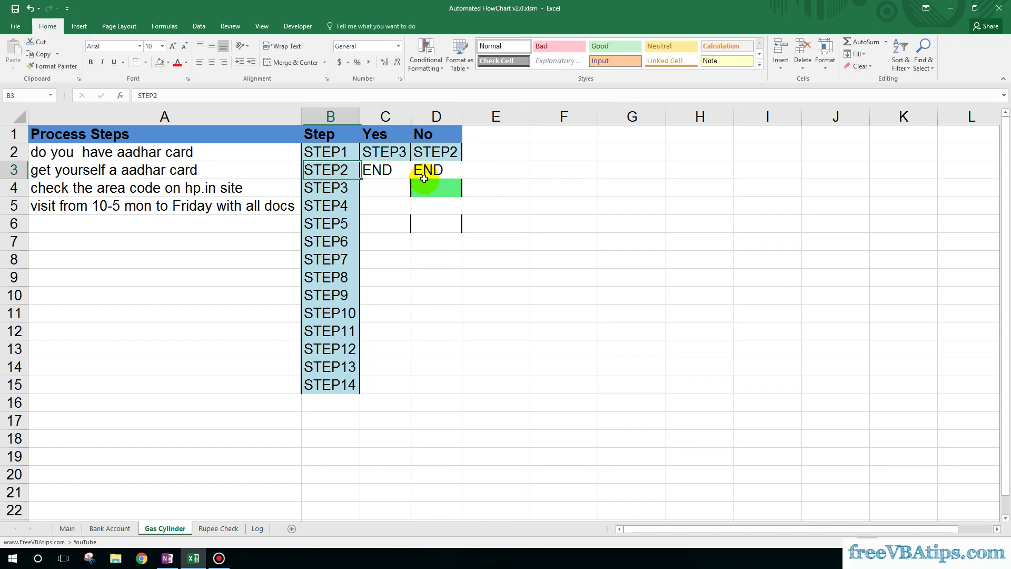
- Set STEP4 as both the Yes and No targets of STEP3
{"action": "key", "text": "Right"}
{"action": "key", "text": "Right"}
{"action": "key", "text": "Down"}
{"action": "key", "text": "Left"}
{"action": "key", "text": "Left"}
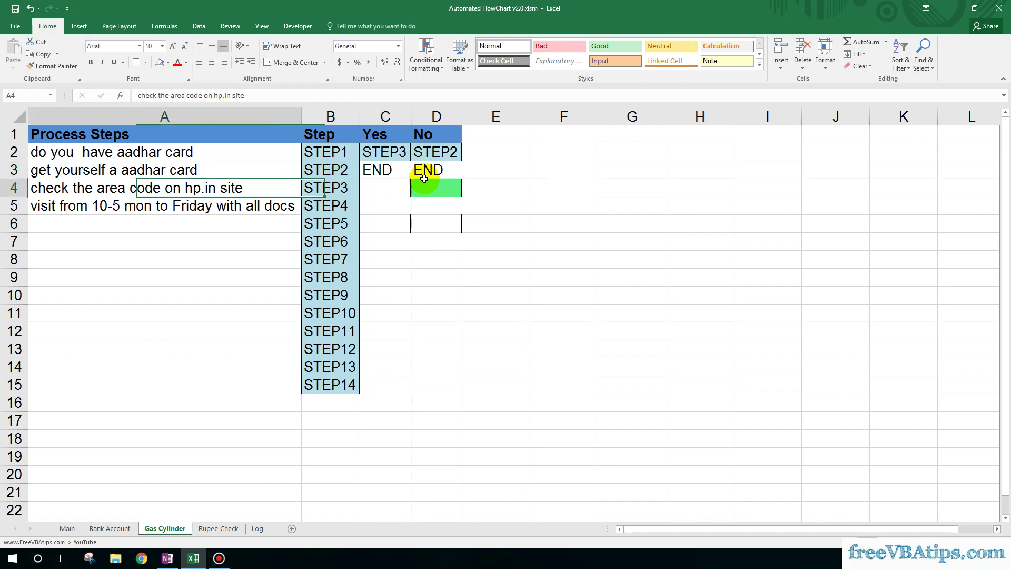
{"action": "key", "text": "Right"}
{"action": "key", "text": "Right"}
{"action": "key", "text": "Left"}
{"action": "key", "text": "Left"}
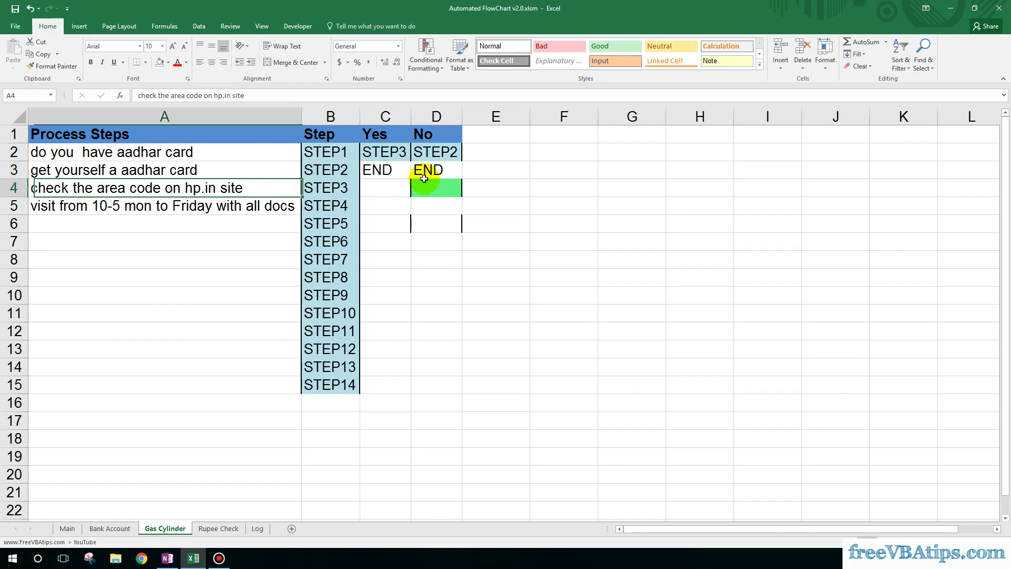
{"action": "key", "text": "Right"}
{"action": "key", "text": "Left"}
{"action": "key", "text": "Right"}
{"action": "key", "text": "Right"}
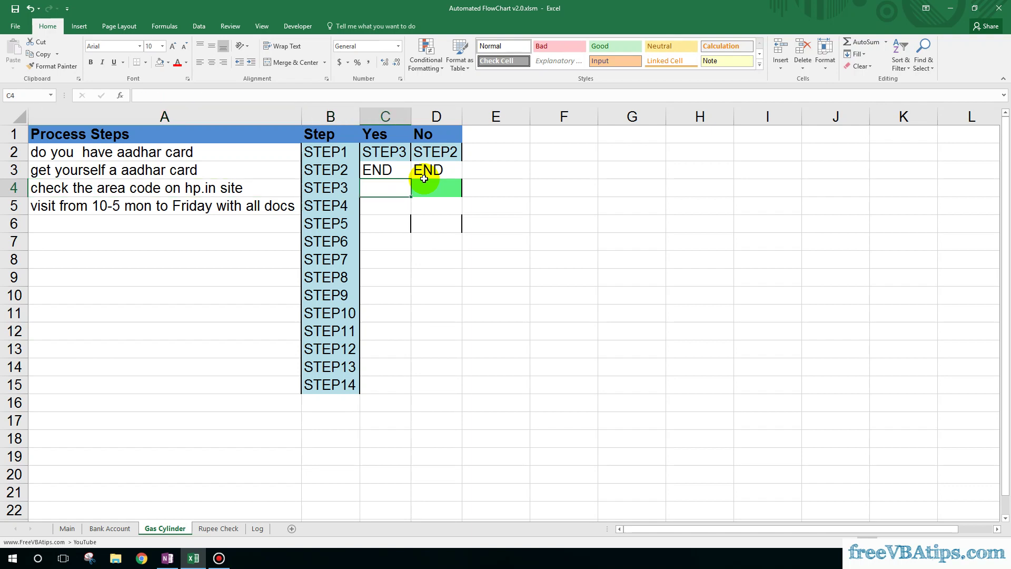
{"action": "left_click", "coordinate": [234, 188]}
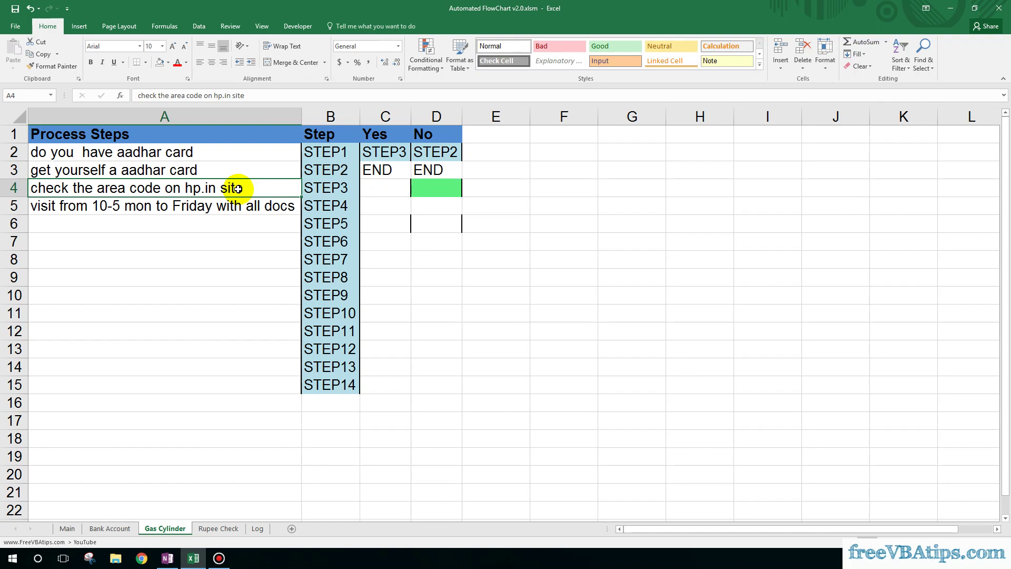
{"action": "left_click", "coordinate": [334, 205]}
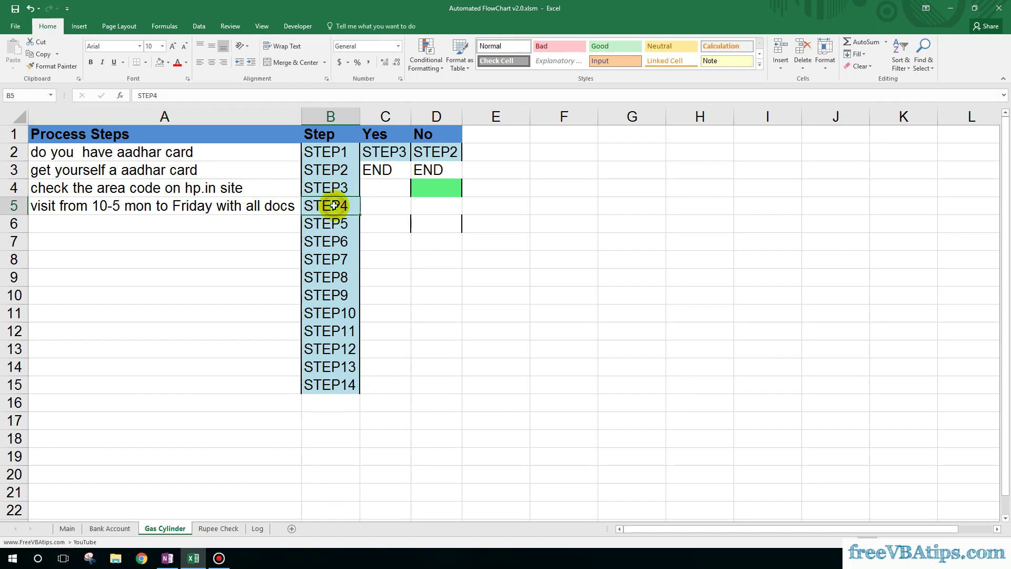
{"action": "key", "text": "ctrl+c"}
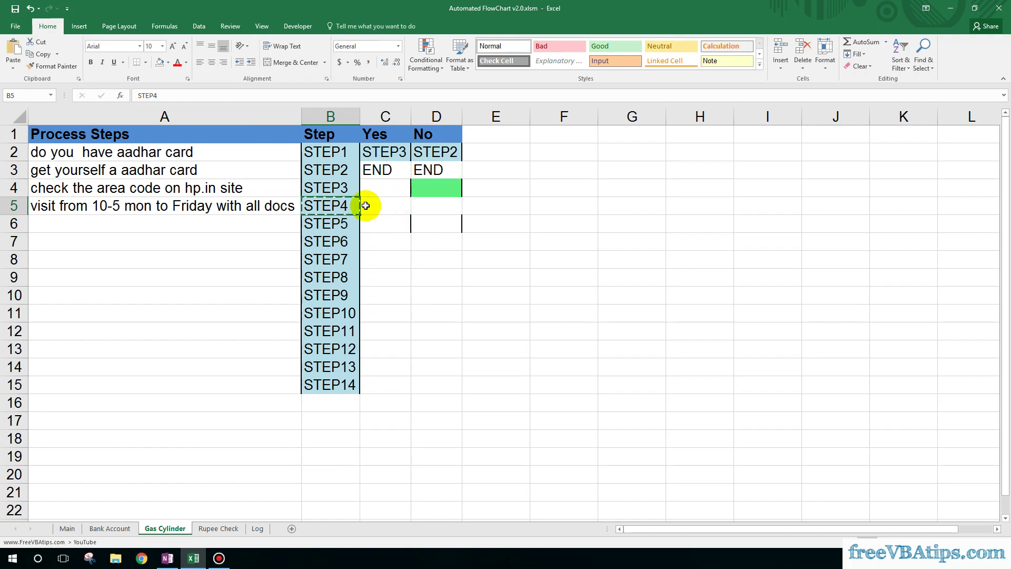
{"action": "left_click", "coordinate": [390, 186]}
{"action": "key", "text": "ctrl+v"}
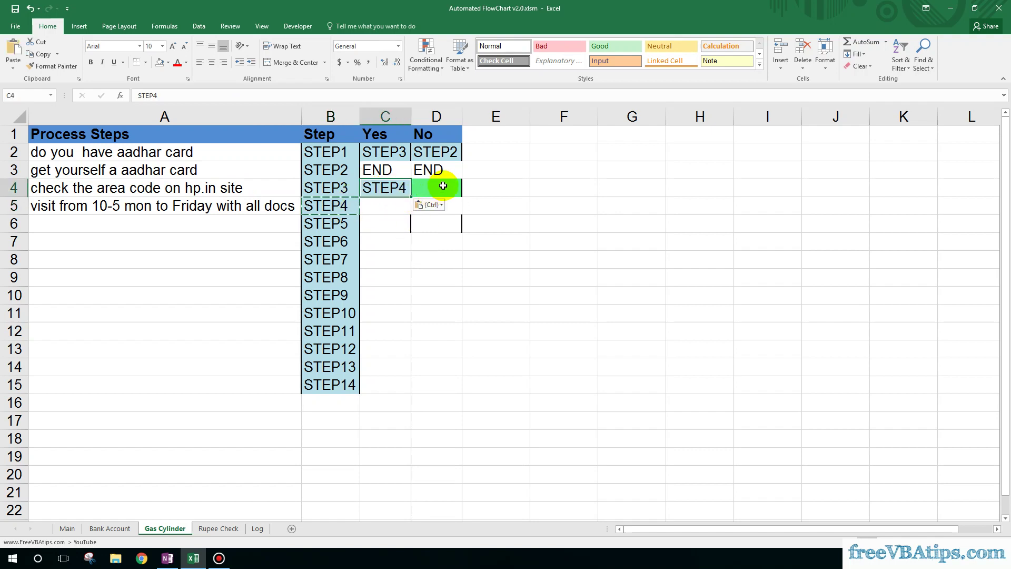
{"action": "left_click", "coordinate": [432, 187]}
{"action": "key", "text": "ctrl+v"}
{"action": "left_click", "coordinate": [387, 188]}
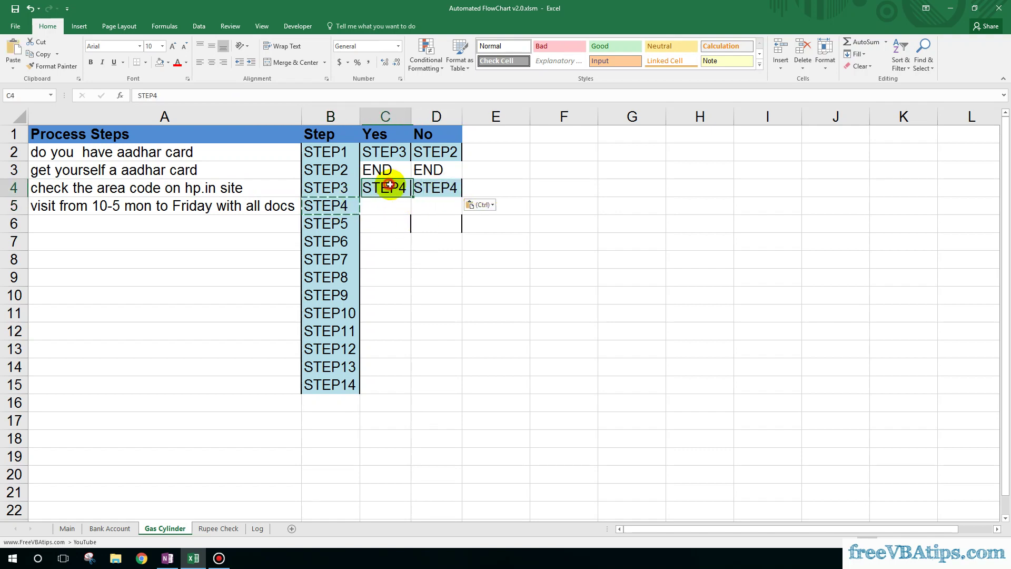
{"action": "left_click", "coordinate": [429, 188]}
{"action": "left_click", "coordinate": [380, 188]}
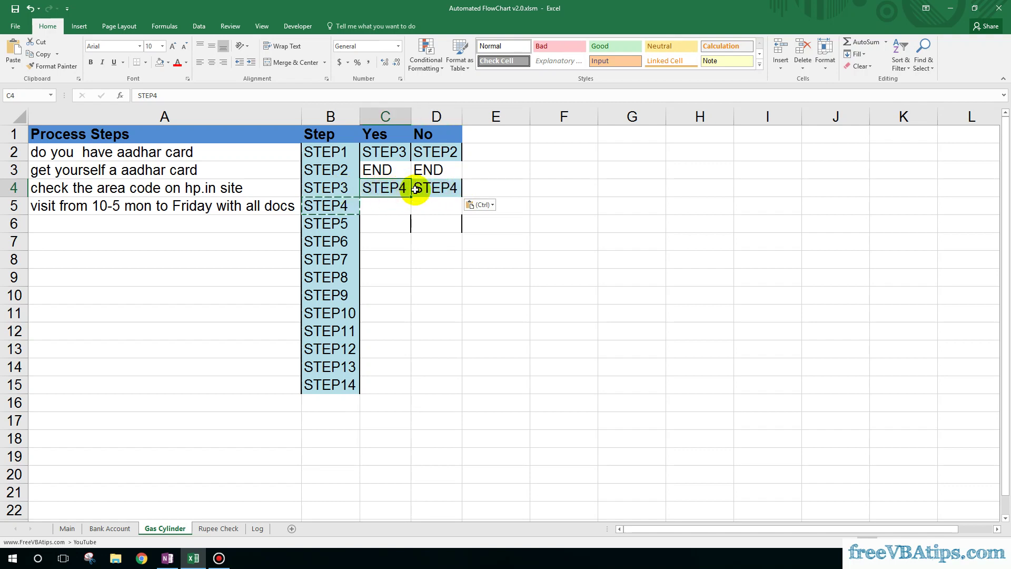
- Enter END as both the Yes and No targets for STEP4
{"action": "left_click", "coordinate": [389, 210]}
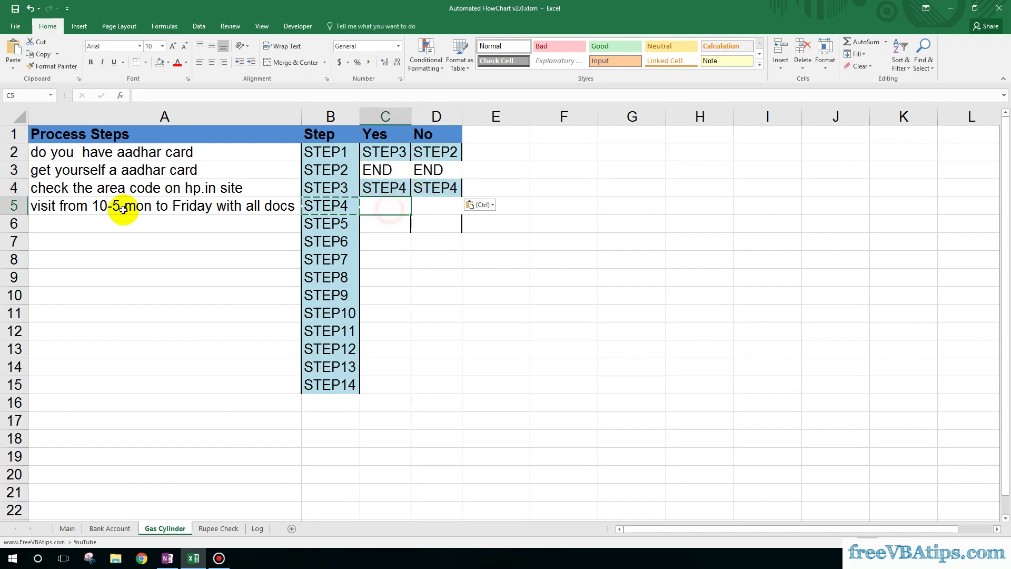
{"action": "left_click", "coordinate": [380, 226]}
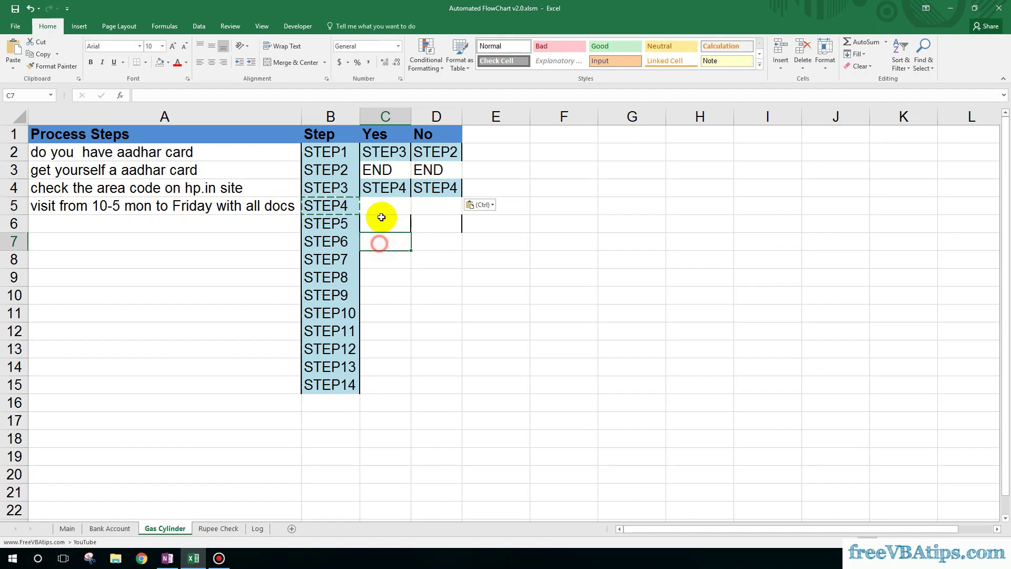
{"action": "left_click", "coordinate": [384, 208]}
{"action": "type", "text": "END"}
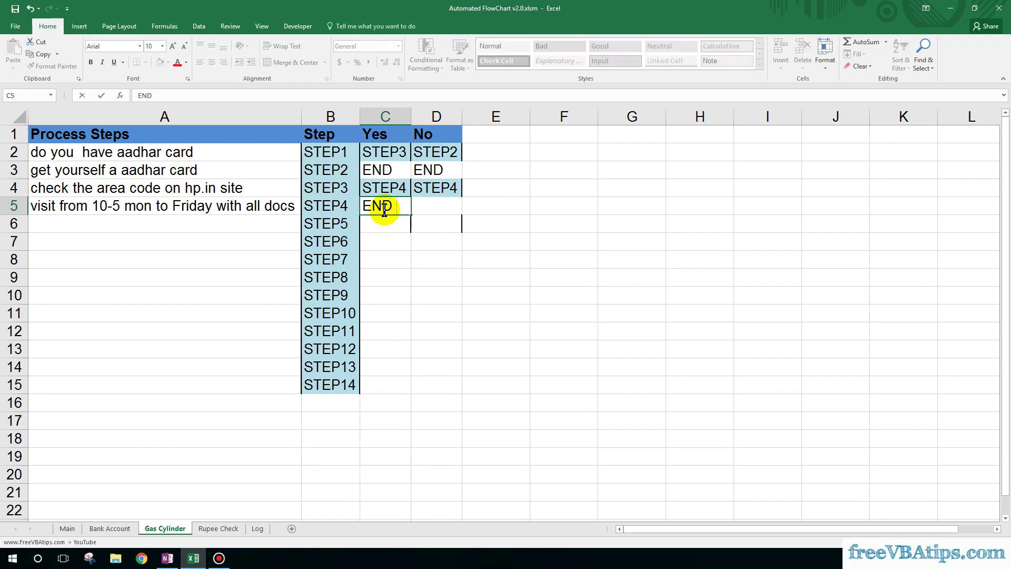
{"action": "key", "text": "Tab"}
{"action": "type", "text": "END"}
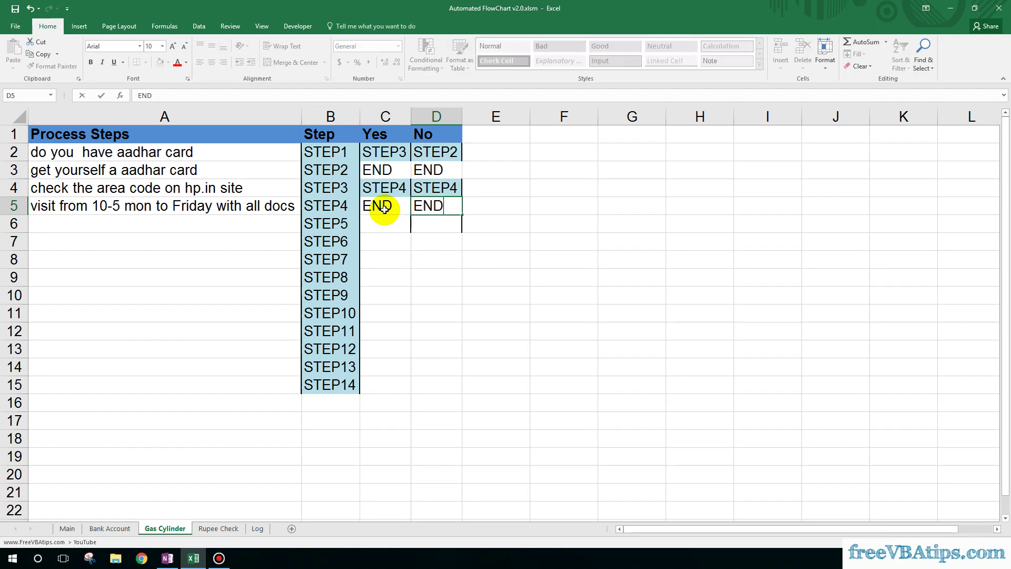
{"action": "key", "text": "Return"}
{"action": "left_click", "coordinate": [382, 207]}
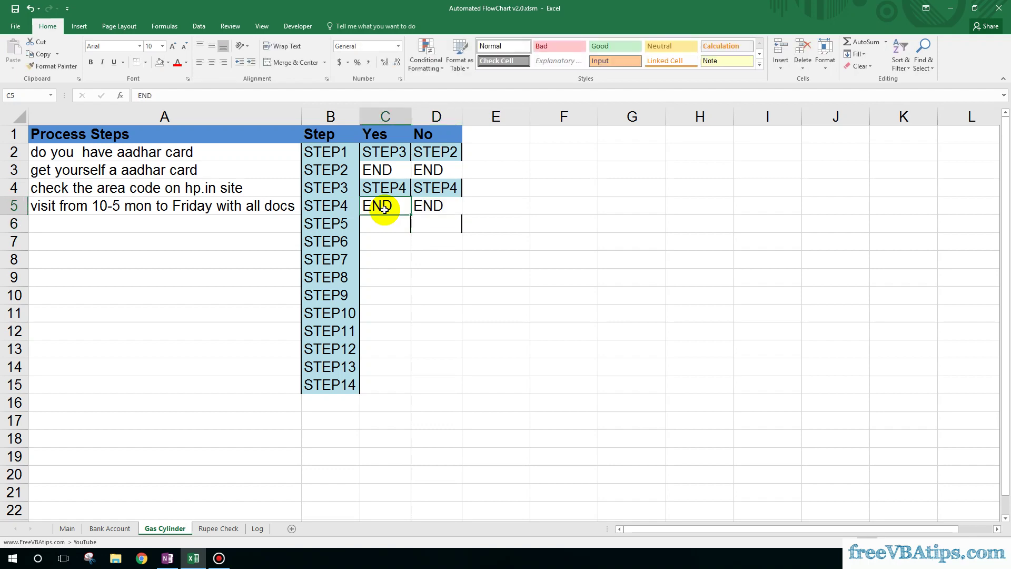
- Reload the Main Flow Charts list and run Gas Cylinder answering Yes through steps 3 and 4
{"action": "left_click", "coordinate": [68, 528]}
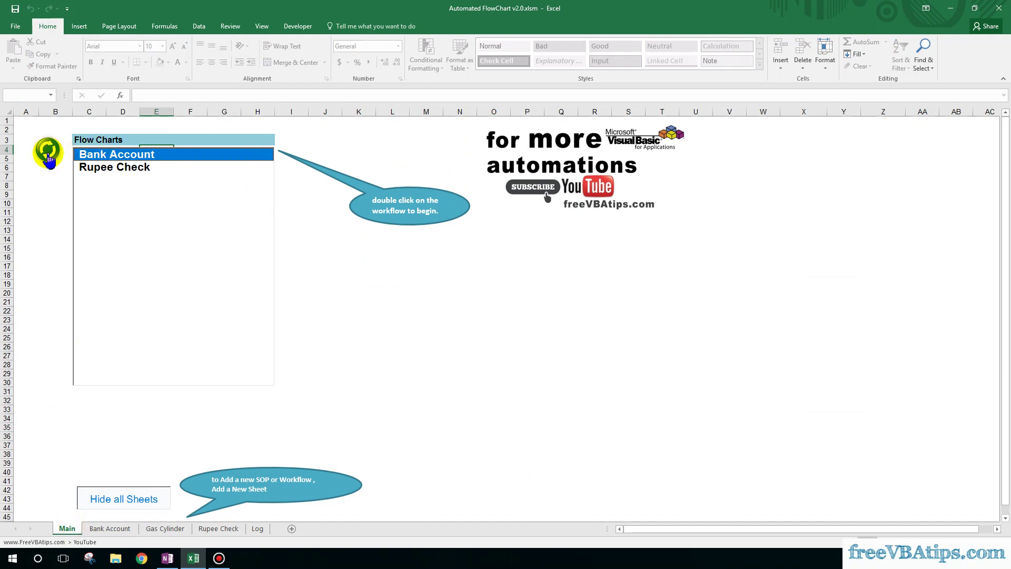
{"action": "left_click", "coordinate": [49, 154]}
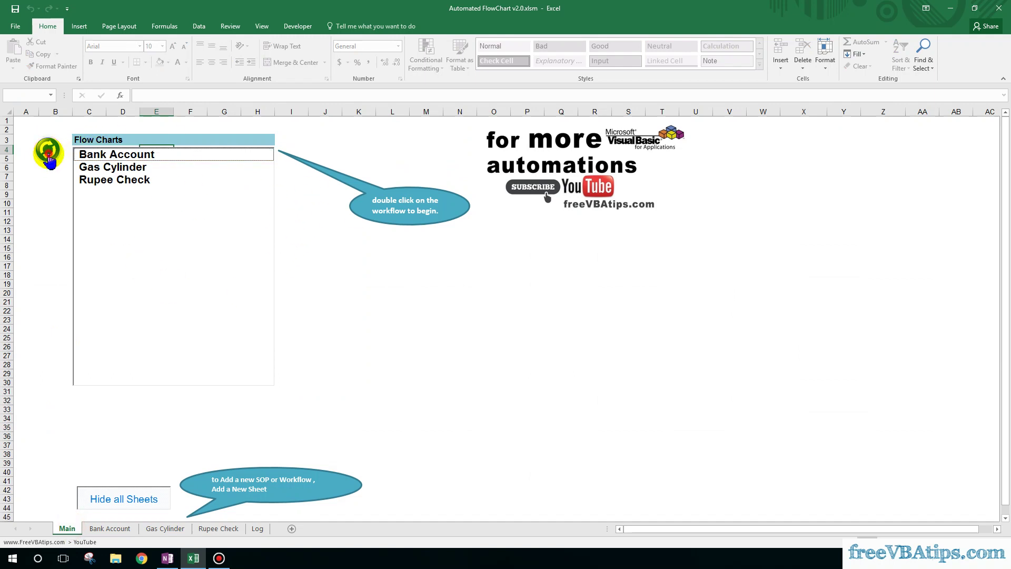
{"action": "double_click", "coordinate": [126, 171]}
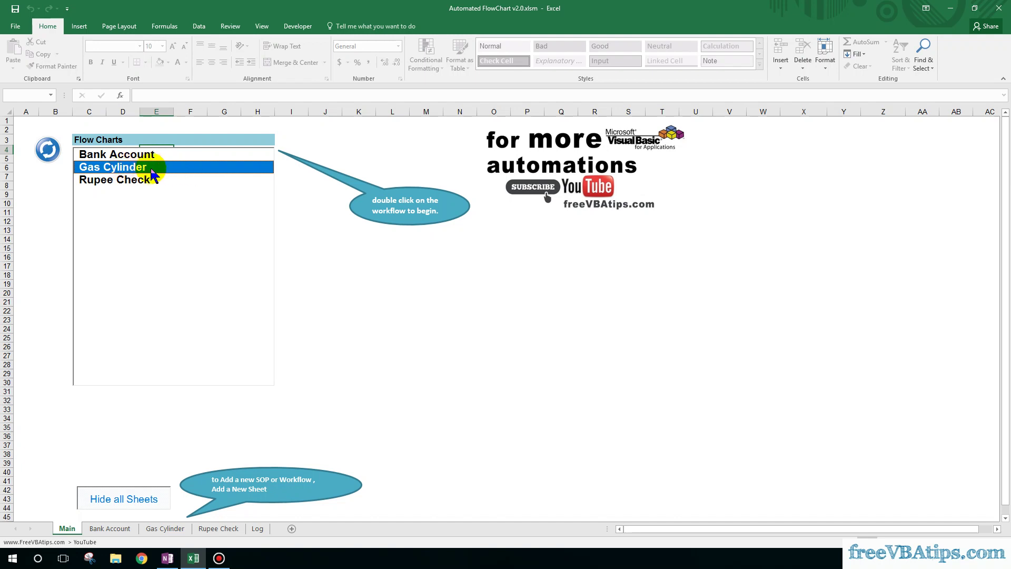
{"action": "left_click_drag", "start_coordinate": [169, 165], "coordinate": [418, 91]}
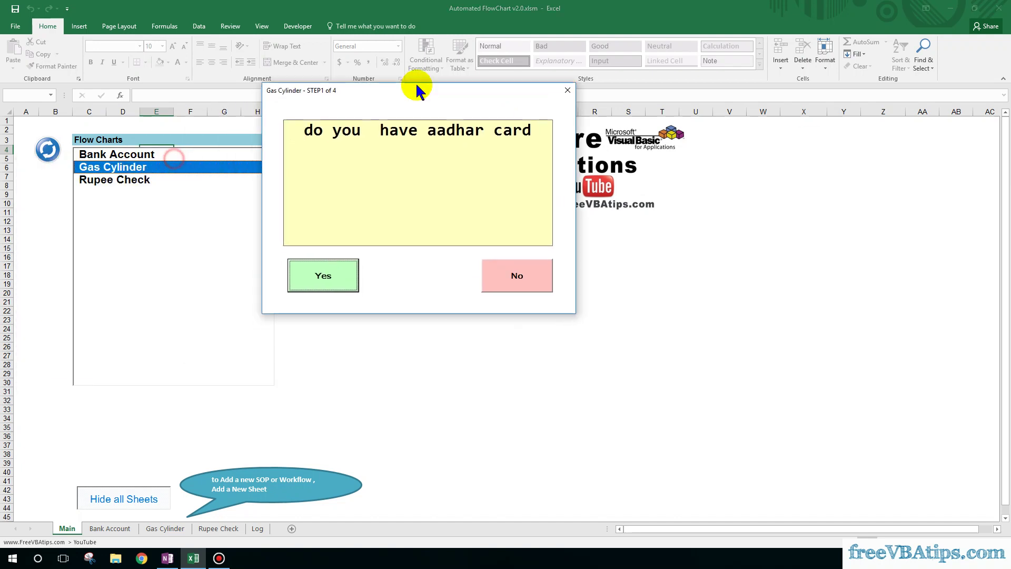
{"action": "left_click", "coordinate": [307, 274]}
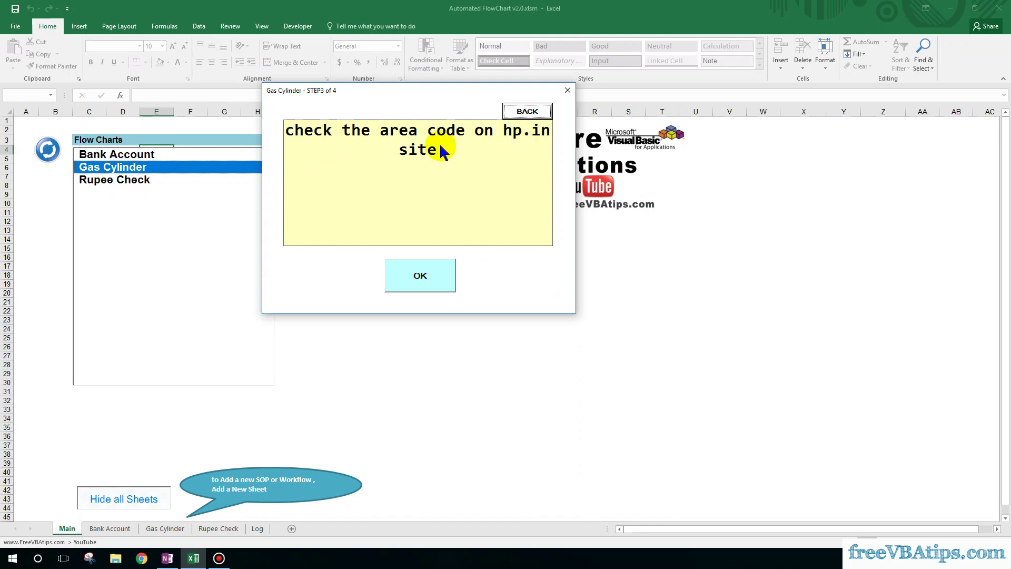
{"action": "left_click", "coordinate": [429, 269]}
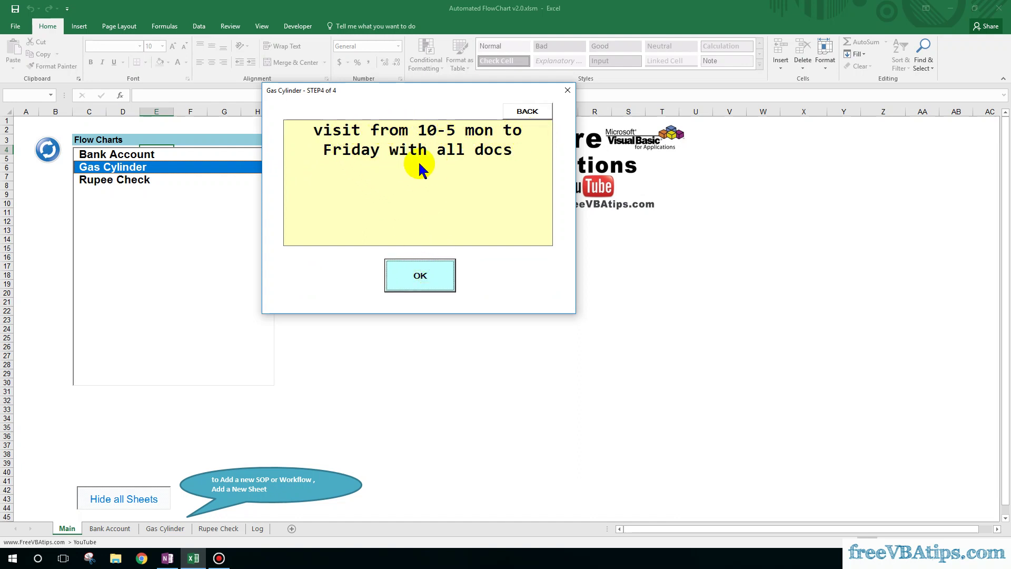
{"action": "left_click", "coordinate": [424, 275]}
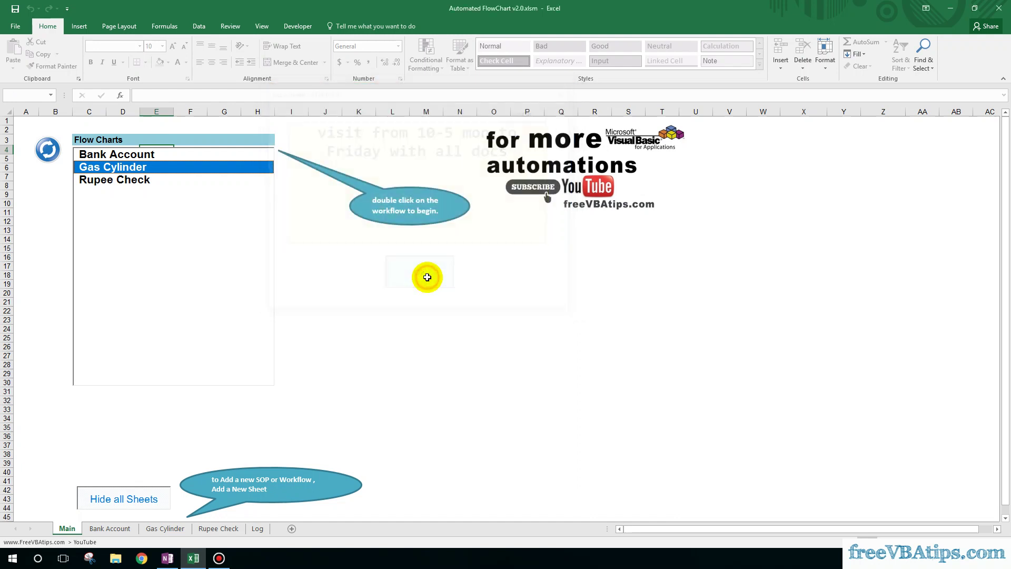
- Rerun Gas Cylinder answering No, finishing at step 2
{"action": "double_click", "coordinate": [122, 167]}
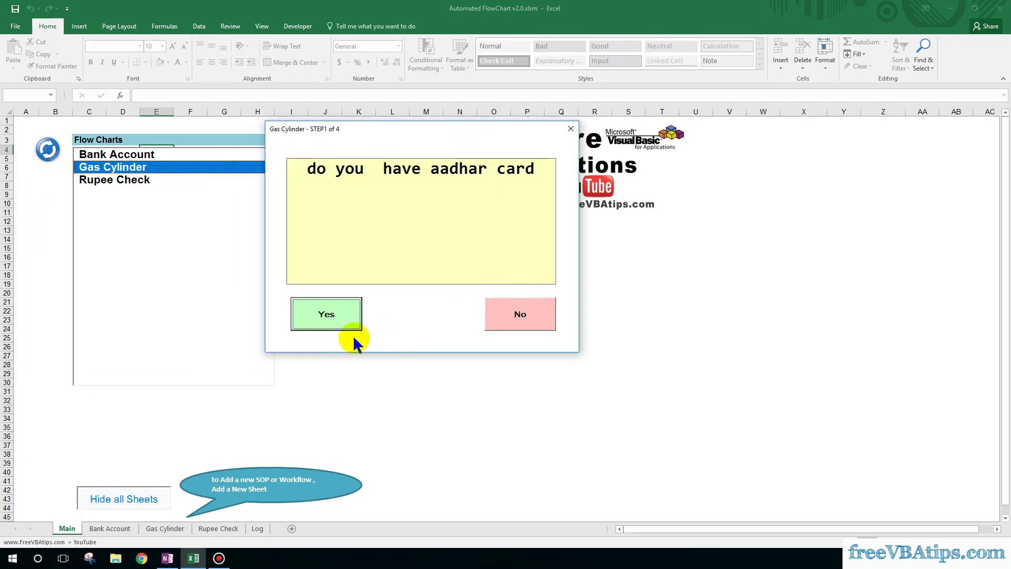
{"action": "left_click", "coordinate": [526, 311]}
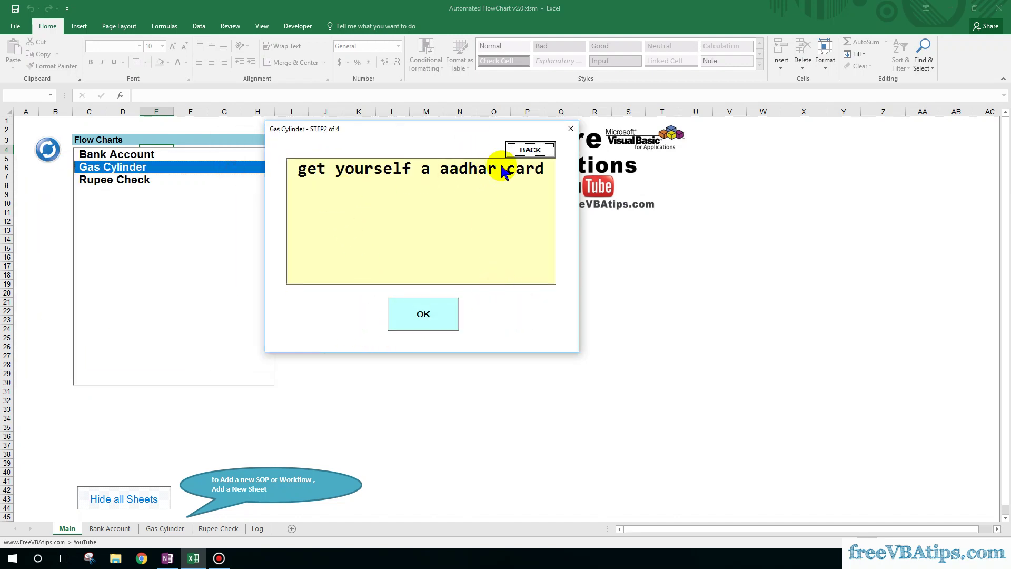
{"action": "left_click", "coordinate": [421, 313]}
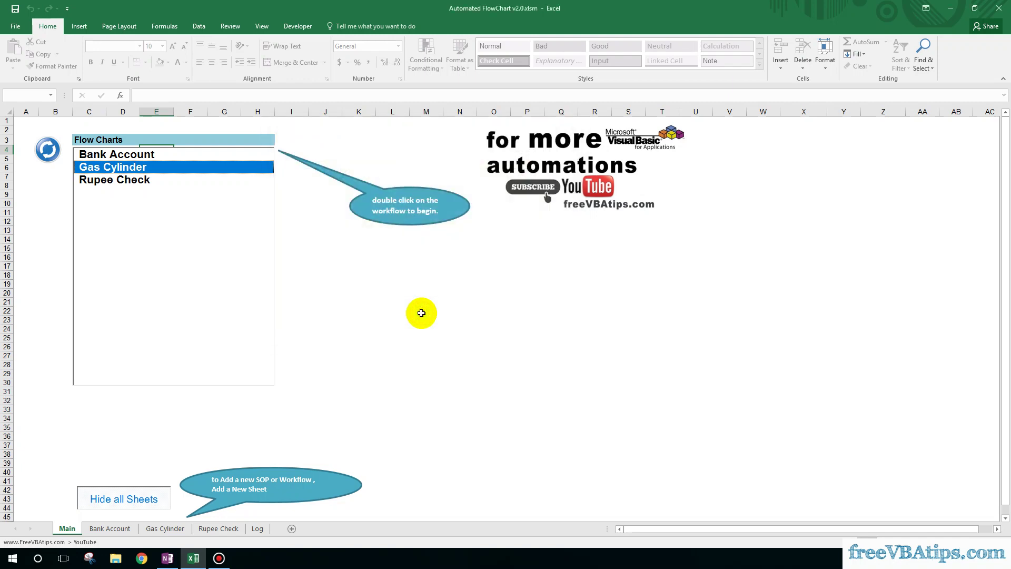
- Open the Log sheet and autofit column F to show 'Closed from X button'
{"action": "left_click", "coordinate": [258, 528]}
{"action": "left_click", "coordinate": [99, 203]}
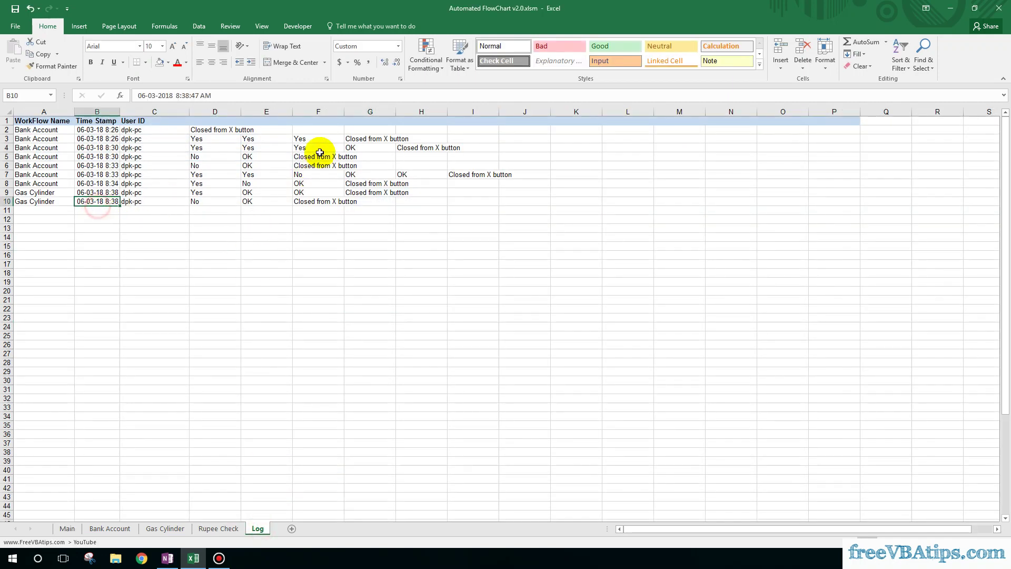
{"action": "double_click", "coordinate": [347, 112]}
{"action": "left_click", "coordinate": [322, 202]}
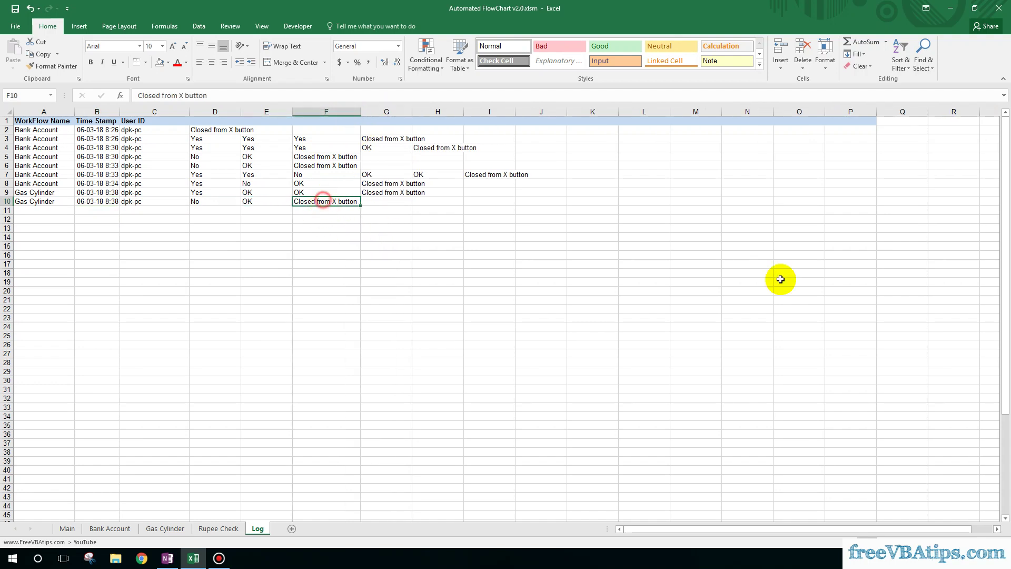
- Review the Gas Cylinder log rows 9 and 10, then return to Main
{"action": "key", "text": "Left"}
{"action": "key", "text": "Left"}
{"action": "key", "text": "Left"}
{"action": "key", "text": "Left"}
{"action": "key", "text": "Left"}
{"action": "key", "text": "Up"}
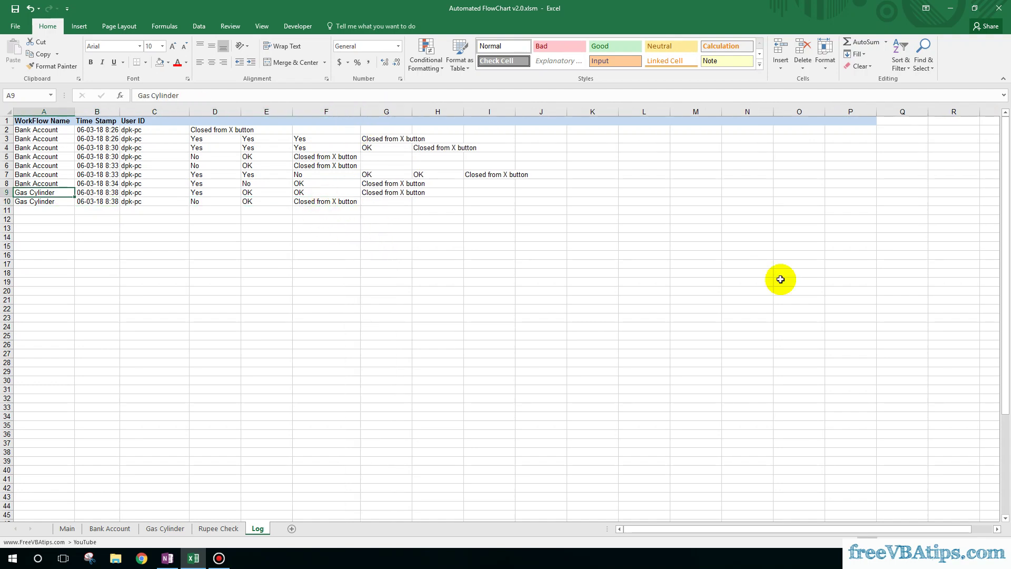
{"action": "key", "text": "Right"}
{"action": "key", "text": "Right"}
{"action": "key", "text": "Right"}
{"action": "key", "text": "Right"}
{"action": "key", "text": "Right"}
{"action": "key", "text": "Right"}
{"action": "key", "text": "Right"}
{"action": "key", "text": "Down"}
{"action": "key", "text": "Left"}
{"action": "key", "text": "Left"}
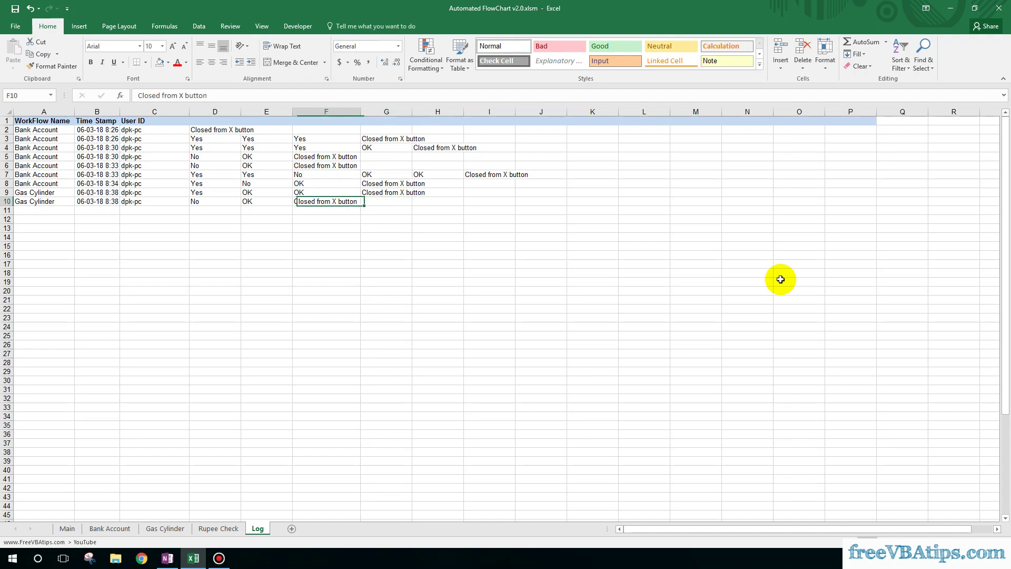
{"action": "key", "text": "Down"}
{"action": "key", "text": "Left"}
{"action": "key", "text": "Up"}
{"action": "key", "text": "Left"}
{"action": "key", "text": "Left"}
{"action": "key", "text": "Left"}
{"action": "key", "text": "Left"}
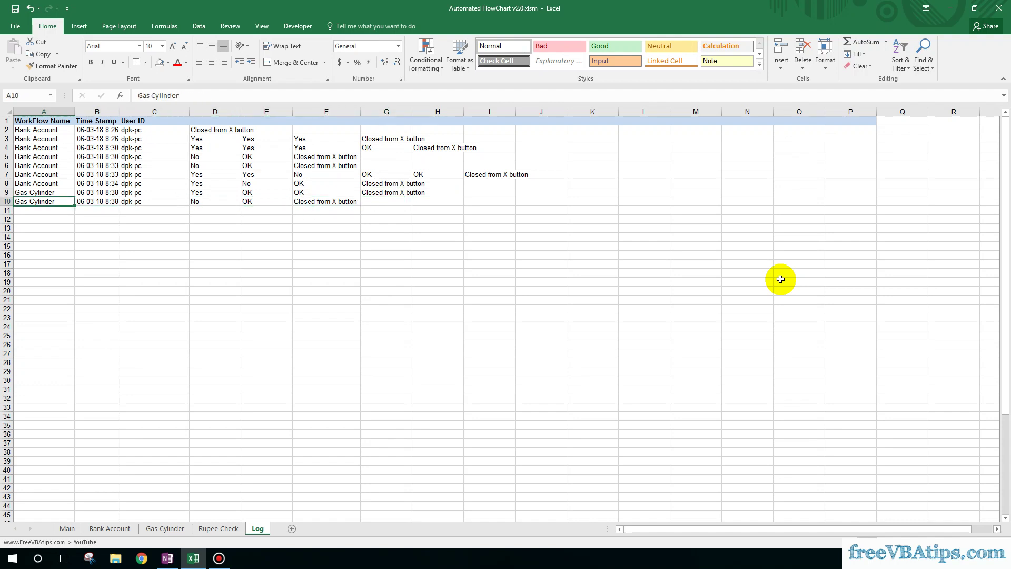
{"action": "key", "text": "Right"}
{"action": "key", "text": "Right"}
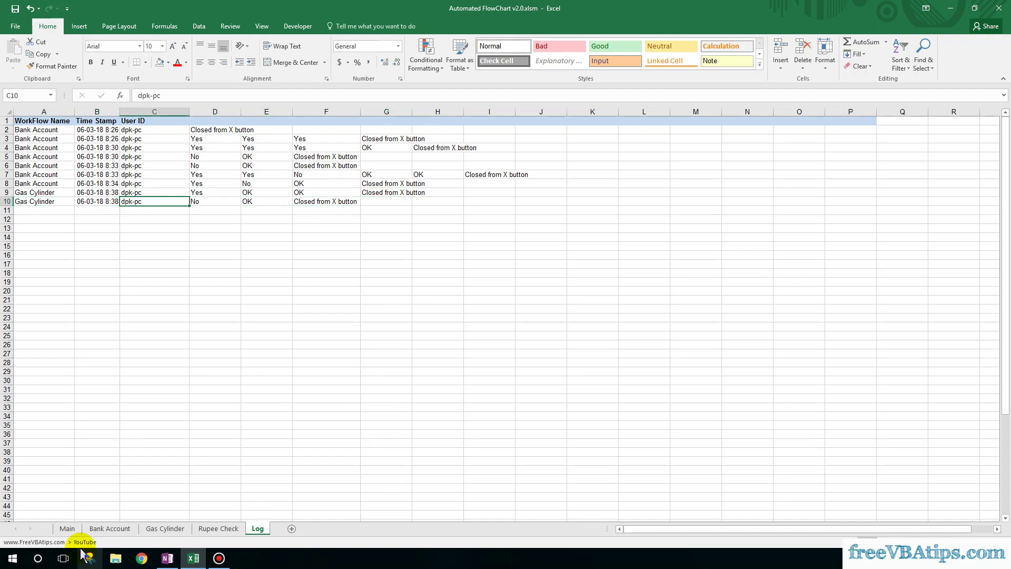
{"action": "left_click", "coordinate": [58, 517]}
{"action": "left_click", "coordinate": [66, 527]}
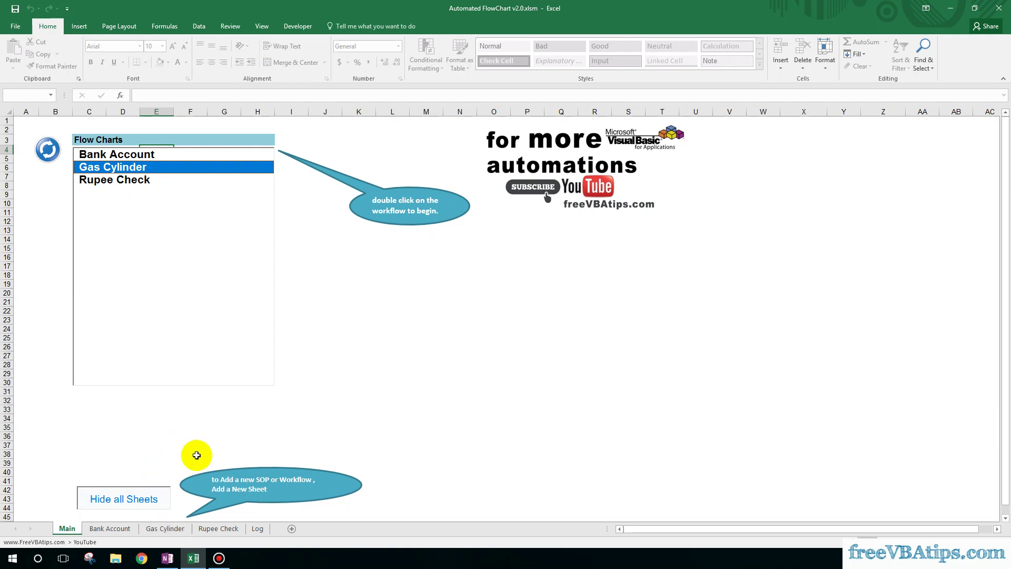
- Use Hide all Sheets so only Main and Log remain, then view the Log sheet
{"action": "left_click", "coordinate": [126, 502]}
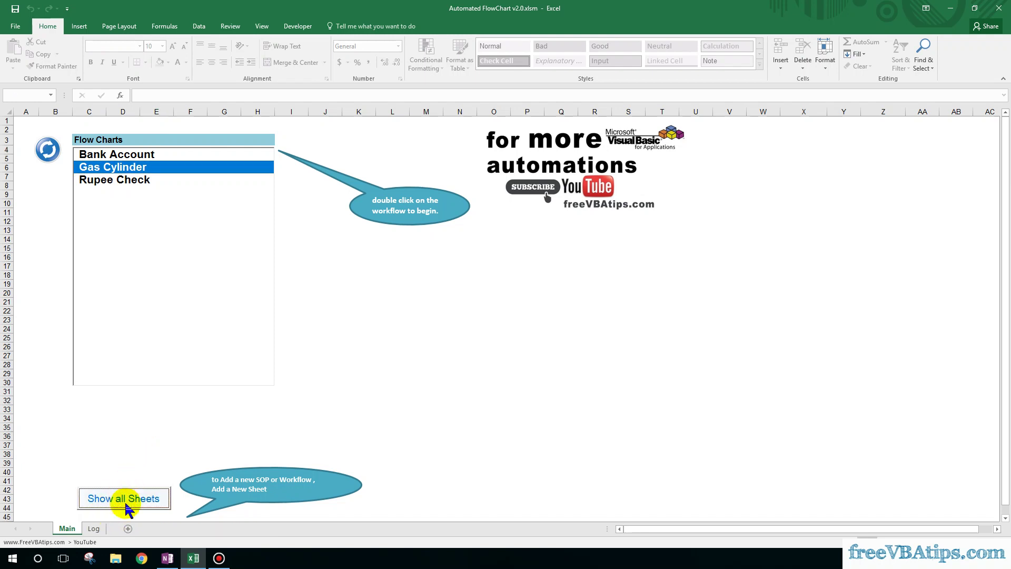
{"action": "left_click", "coordinate": [127, 503]}
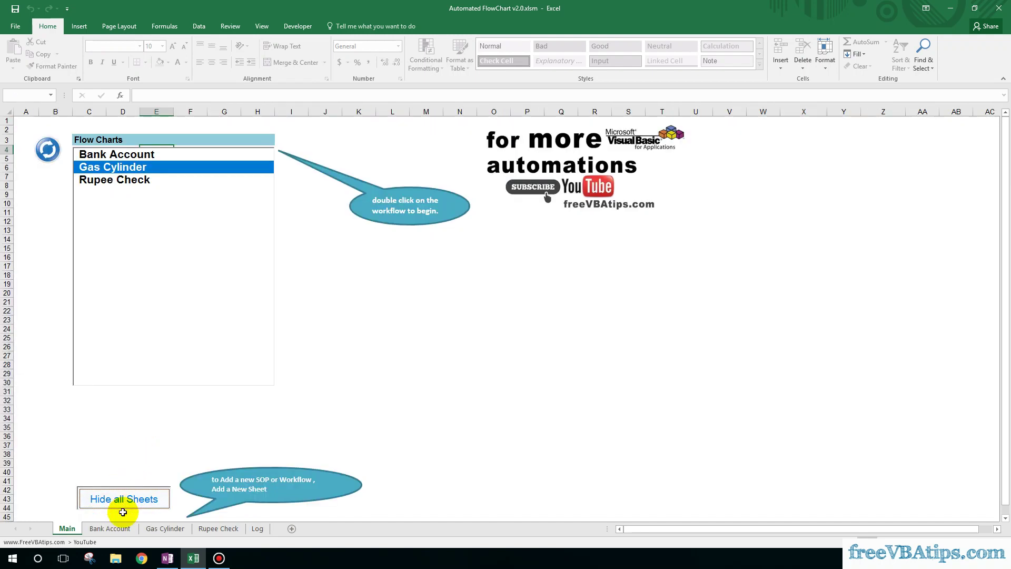
{"action": "left_click", "coordinate": [153, 501]}
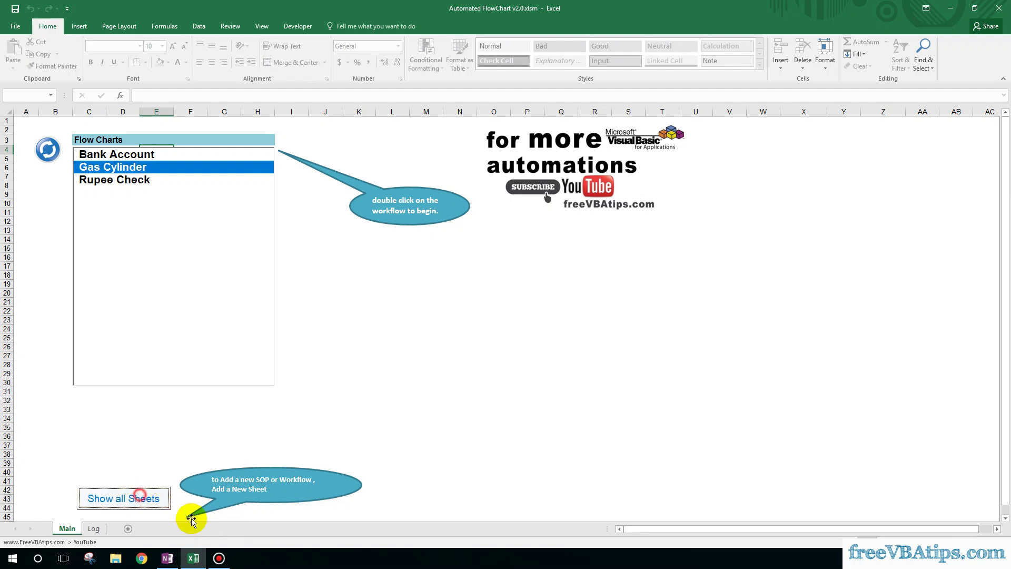
{"action": "left_click", "coordinate": [93, 528]}
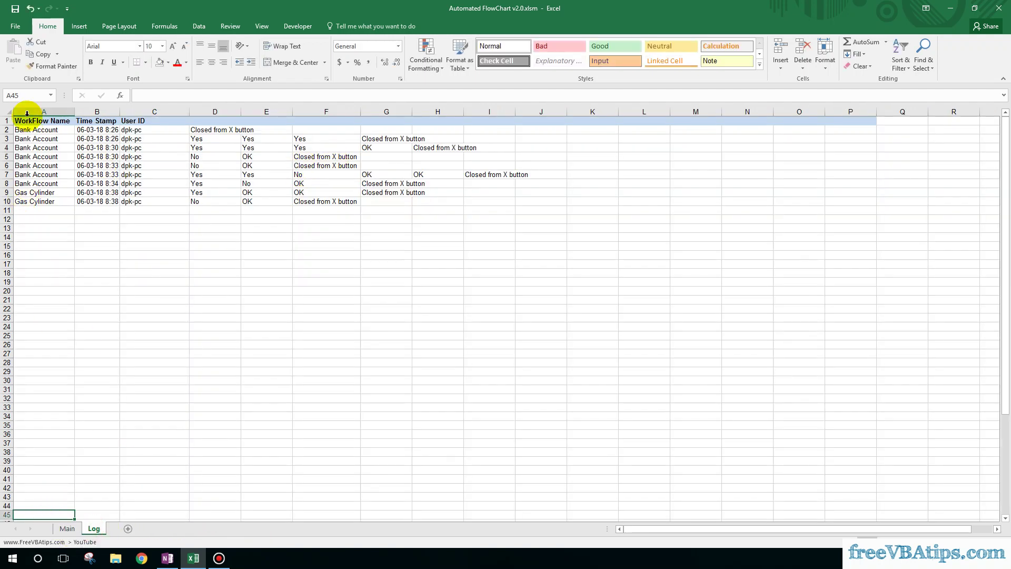
- Select the Log's workflow names, timestamps and user IDs, then return to Main
{"action": "left_click_drag", "start_coordinate": [52, 131], "coordinate": [46, 202]}
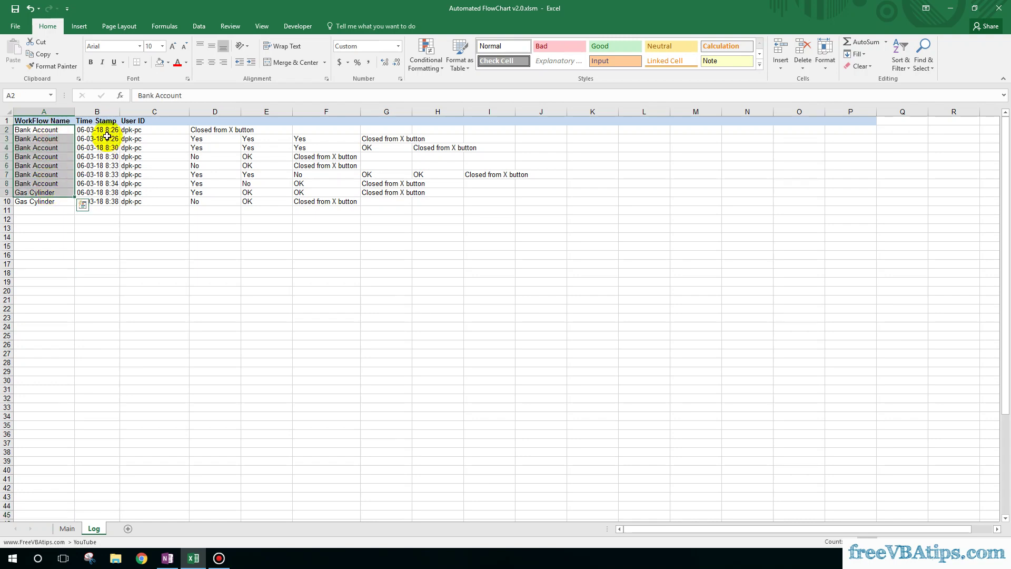
{"action": "left_click_drag", "start_coordinate": [105, 139], "coordinate": [108, 184]}
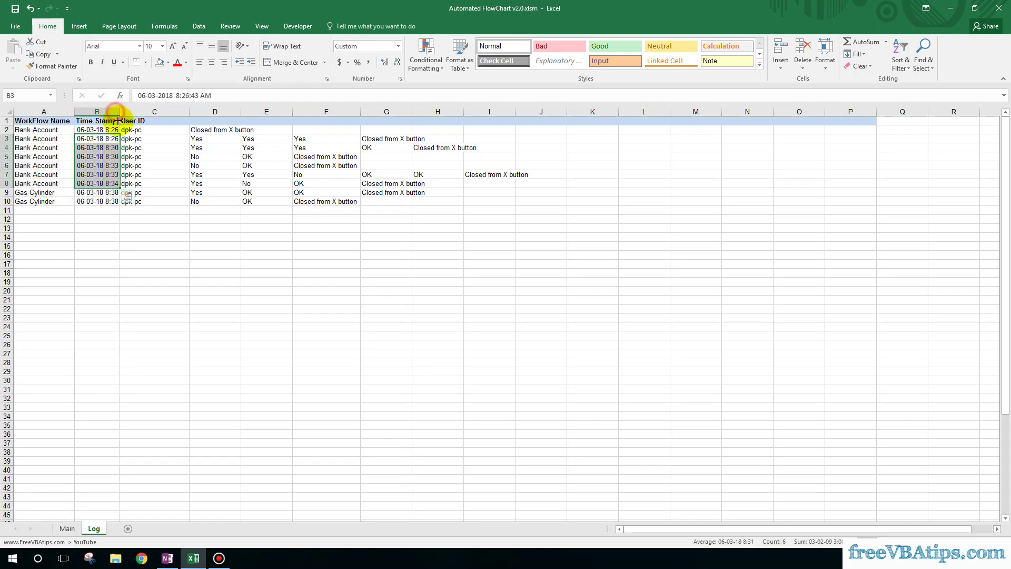
{"action": "left_click_drag", "start_coordinate": [138, 132], "coordinate": [141, 201]}
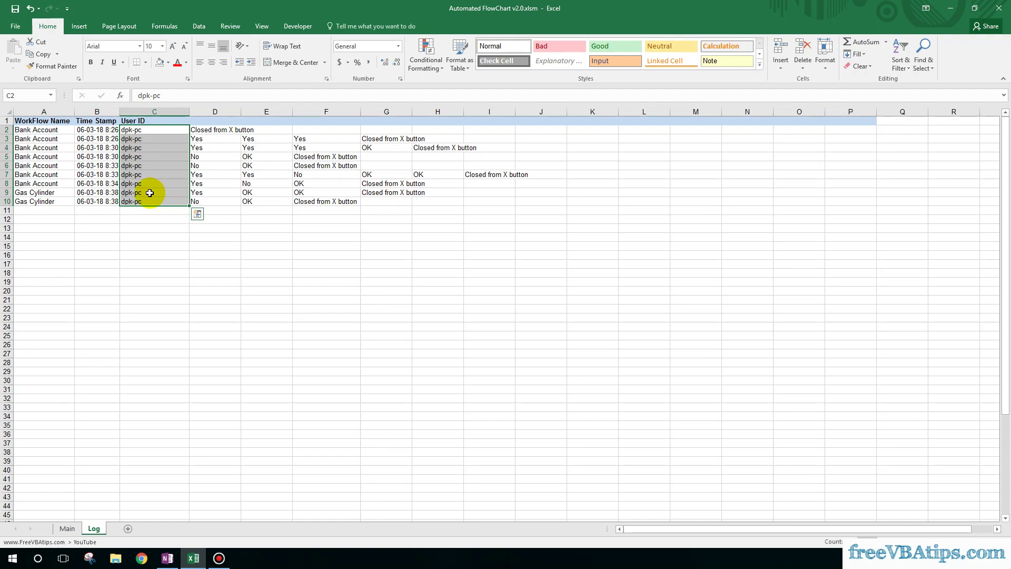
{"action": "left_click", "coordinate": [163, 146]}
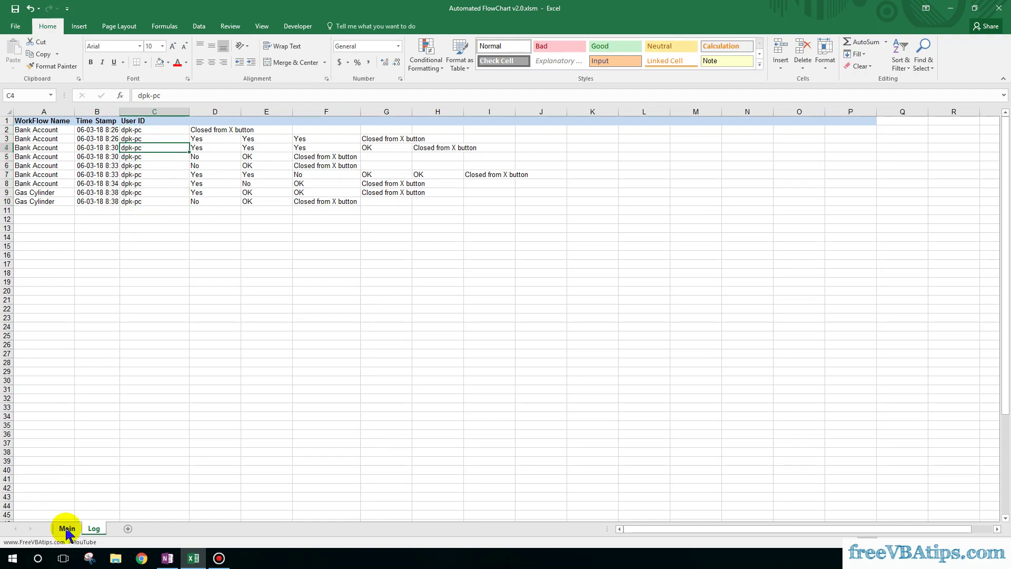
{"action": "left_click", "coordinate": [67, 528]}
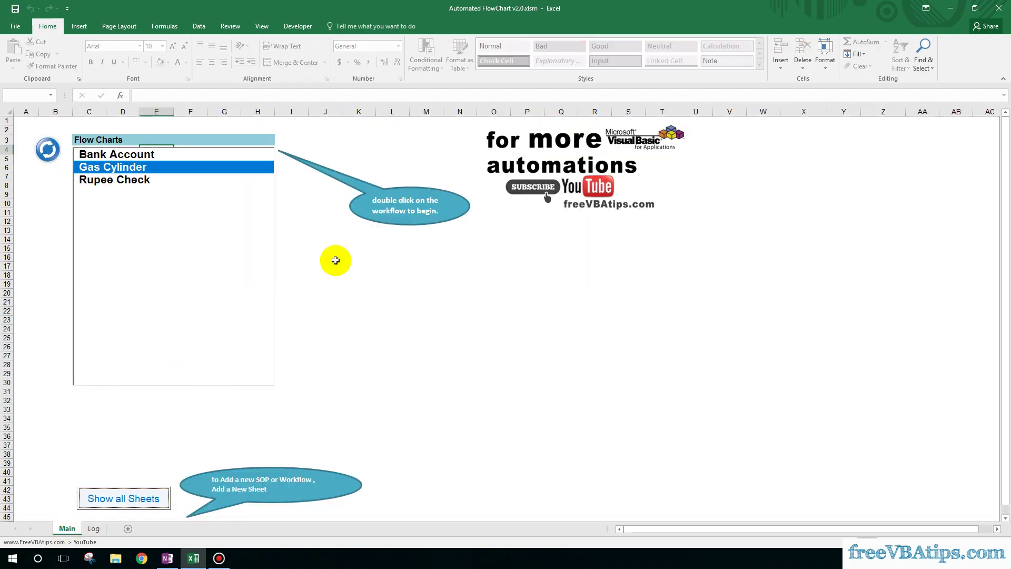